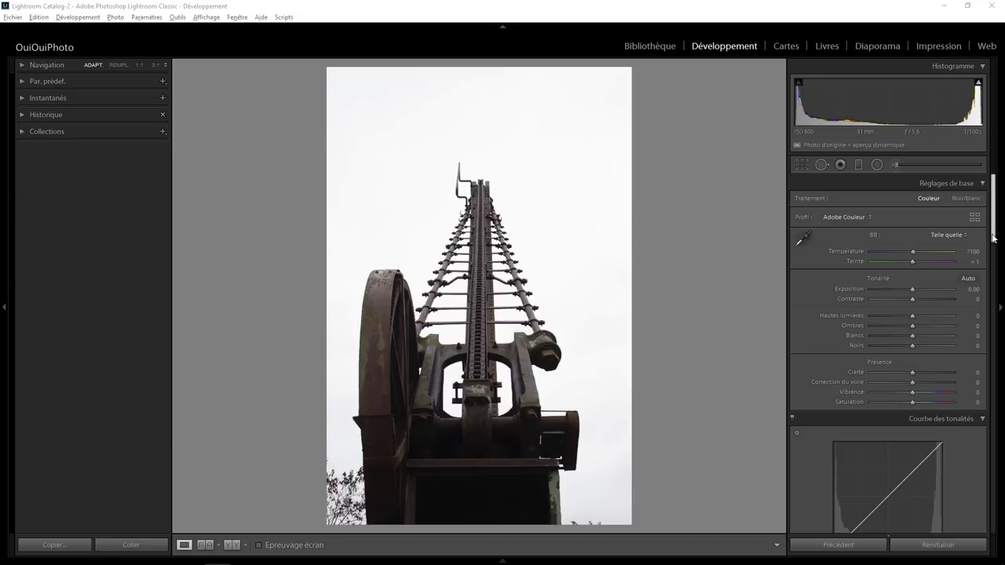
Apply guided Upright with a vertical guide along the crane's mast and a horizontal guide across it
drag(994, 235, 994, 493)
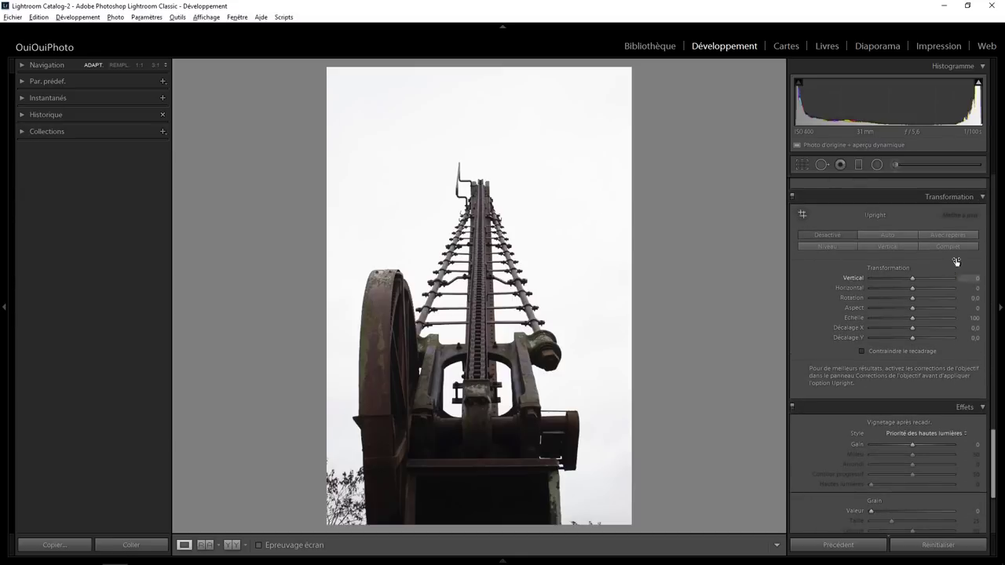
click(943, 234)
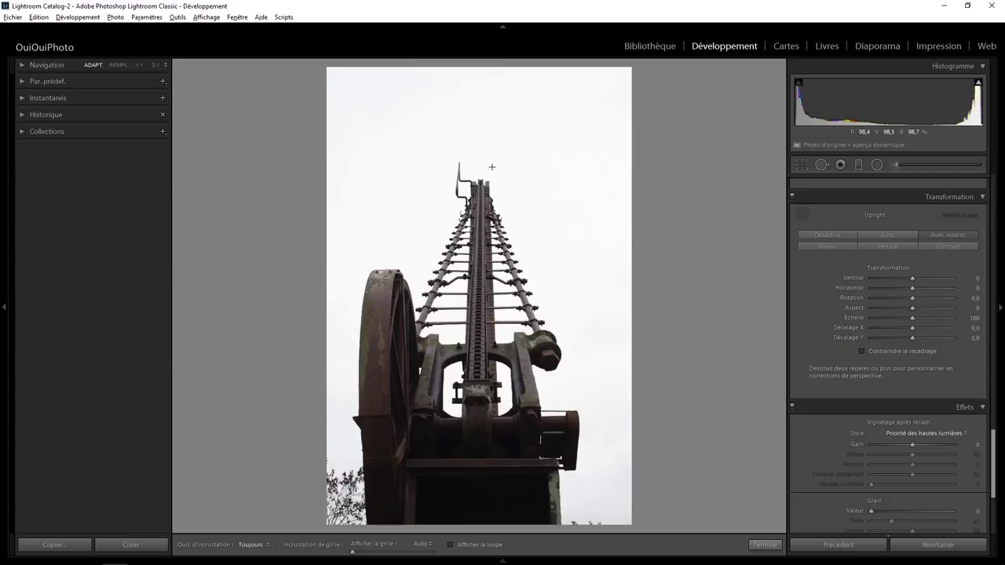
drag(479, 161, 474, 437)
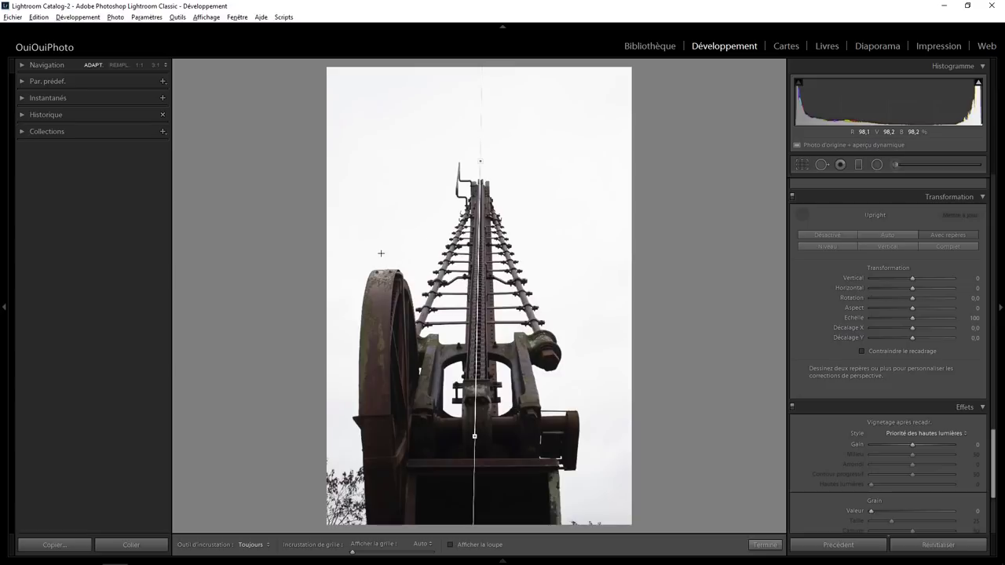
drag(375, 257, 738, 259)
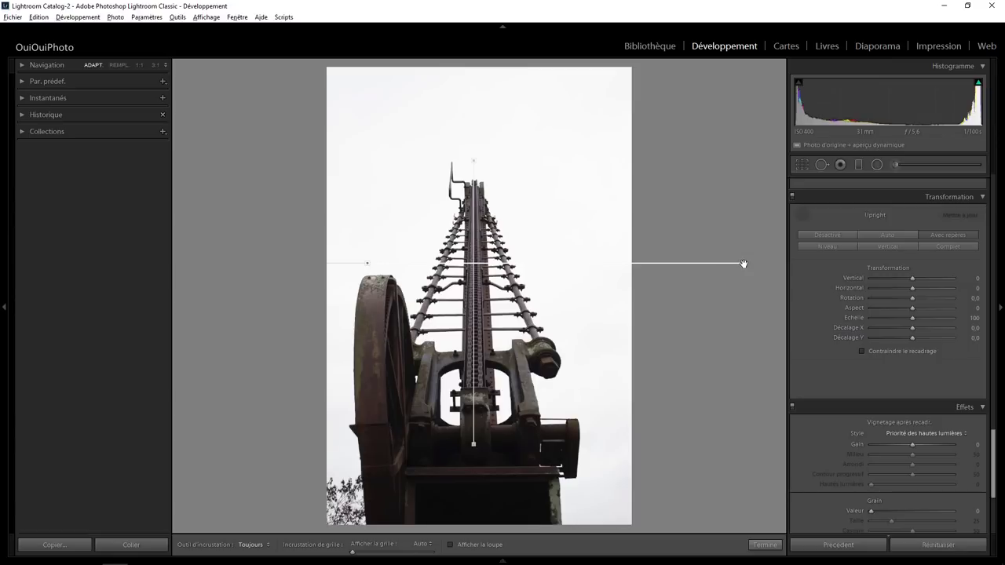
drag(744, 263, 746, 261)
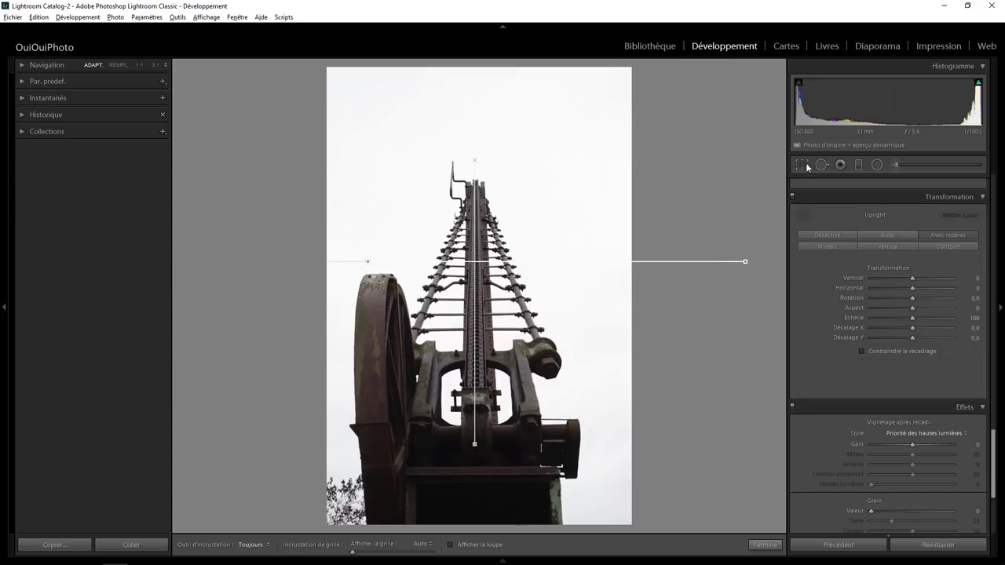
Crop the straightened photo slightly tighter from the top-right corner and apply it
click(804, 165)
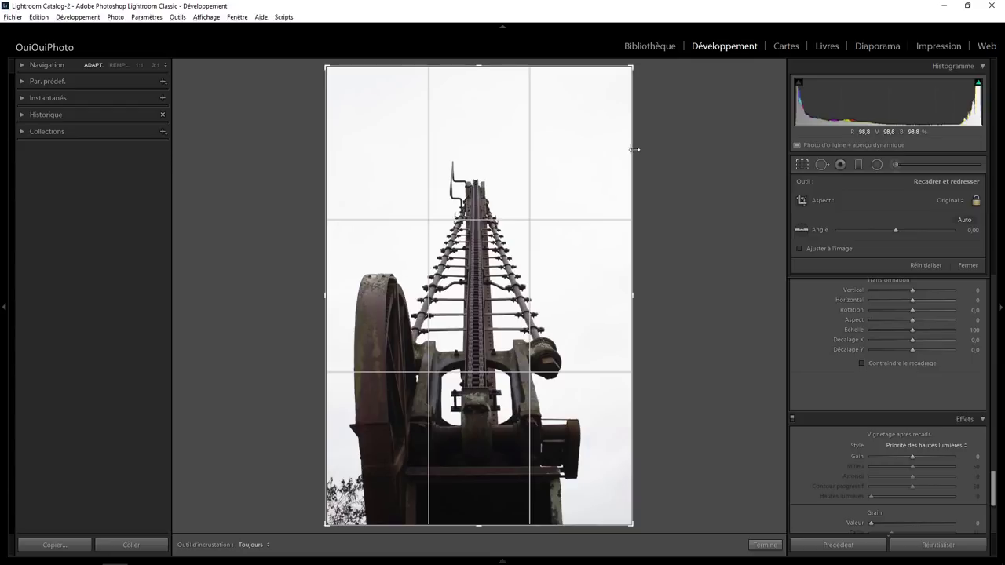
drag(633, 66, 620, 86)
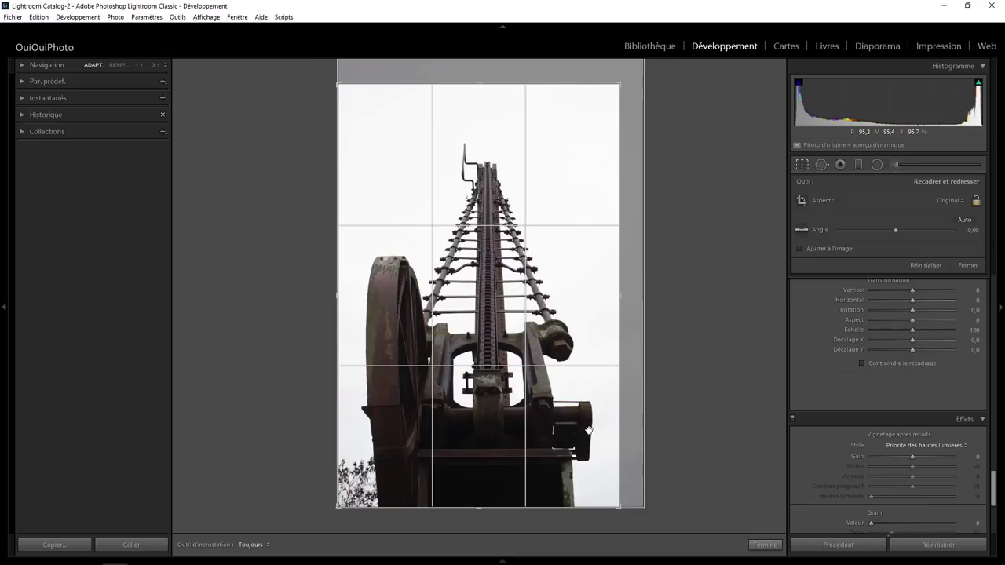
click(765, 545)
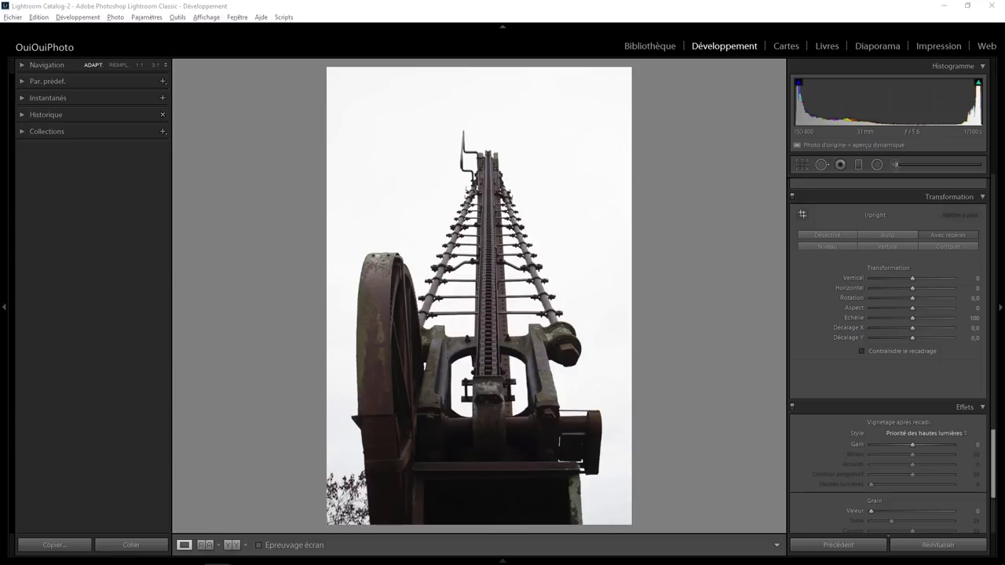
Set exposure −1,56, shadows +59 and clarity +54, then convert to black and white
drag(994, 468, 1001, 195)
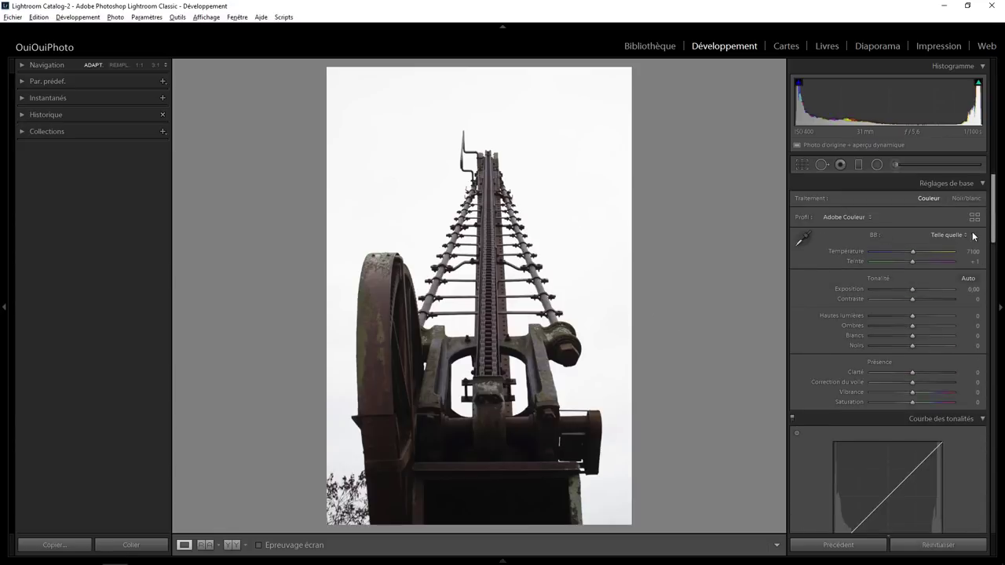
drag(912, 289, 900, 289)
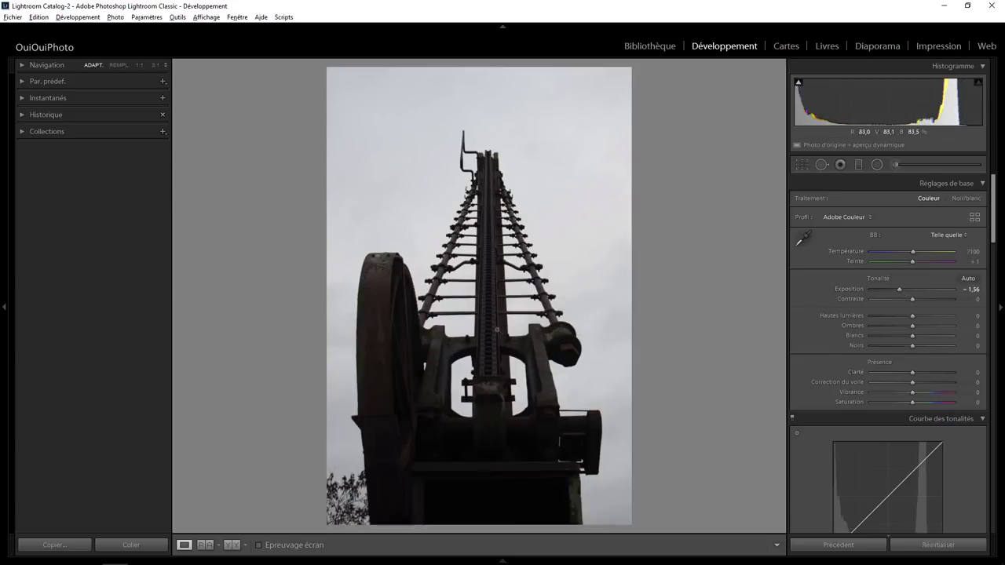
drag(913, 325, 937, 327)
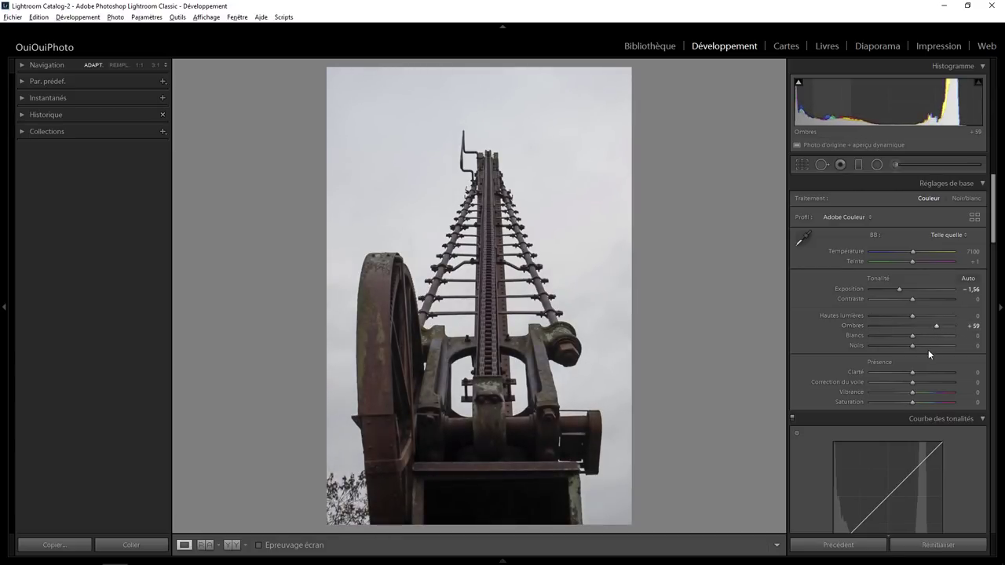
drag(912, 373, 935, 372)
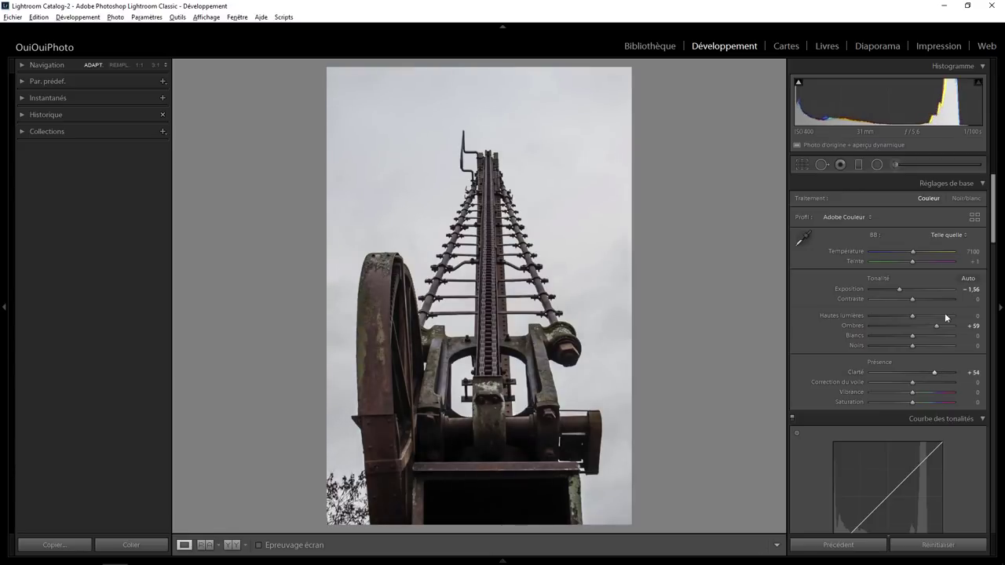
click(966, 198)
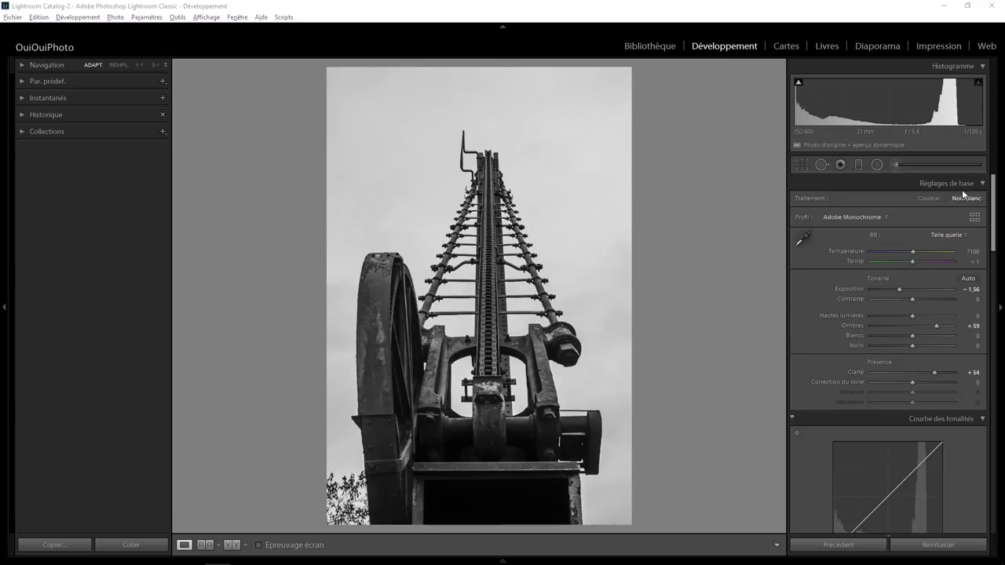
Set up an adjustment brush with clarity and dehaze at 64, size 12 and auto mask
click(896, 165)
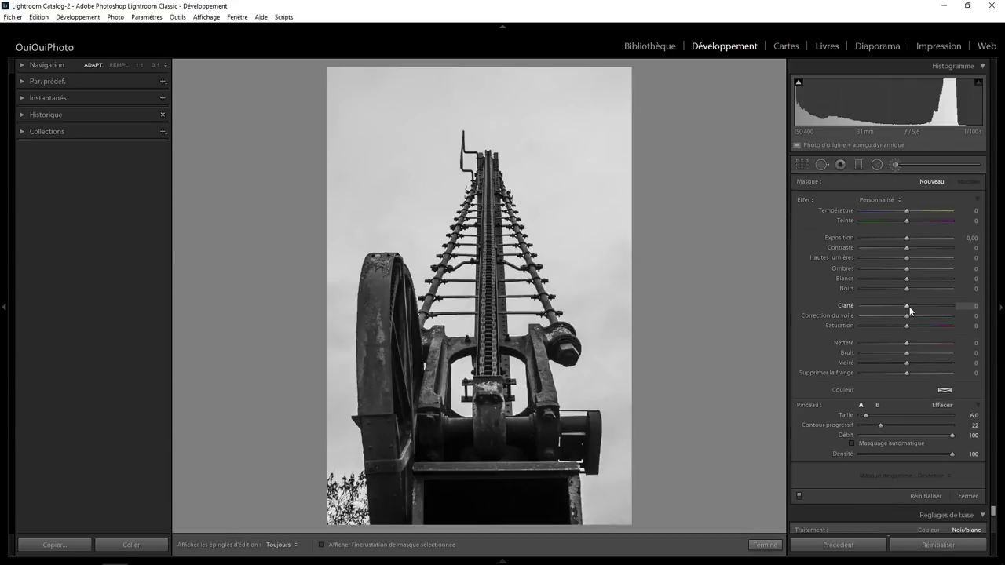
mouse_move(907, 307)
mouse_down()
mouse_move(936, 307)
mouse_move(923, 319)
mouse_move(933, 316)
mouse_up()
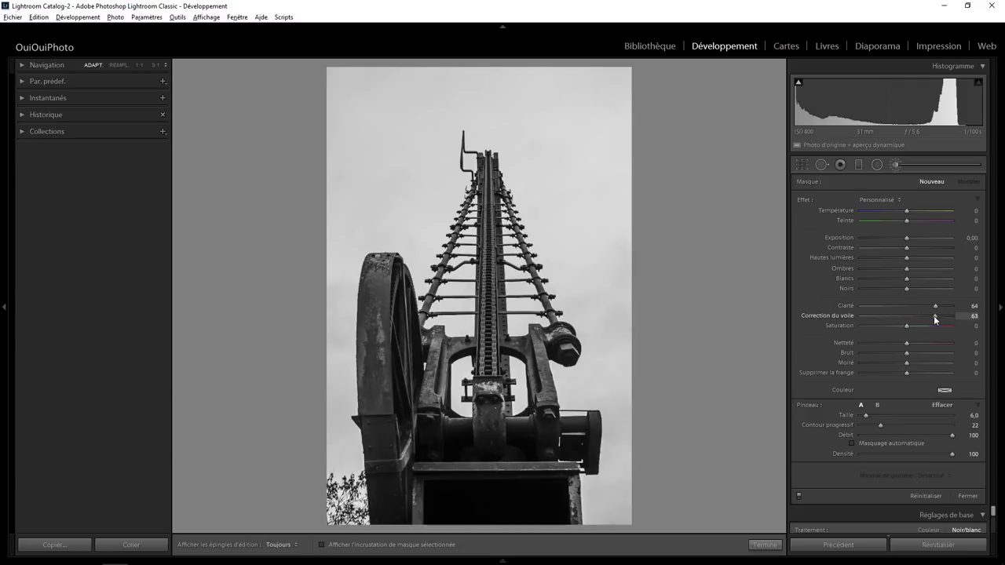
click(852, 443)
scroll(549, 206, up, 3)
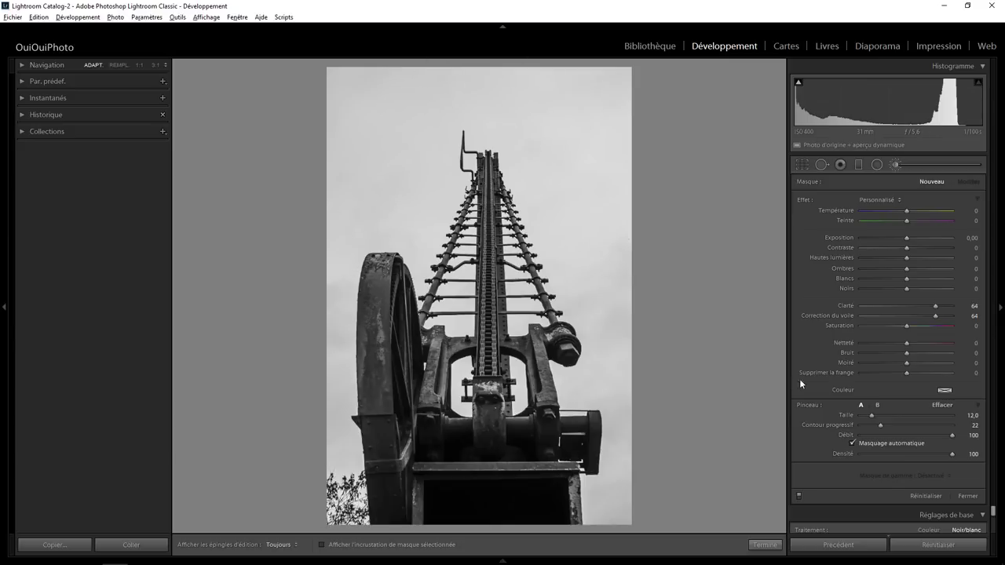
Close the brush panel and enable Remove Chromatic Aberration in Lens Corrections
click(968, 496)
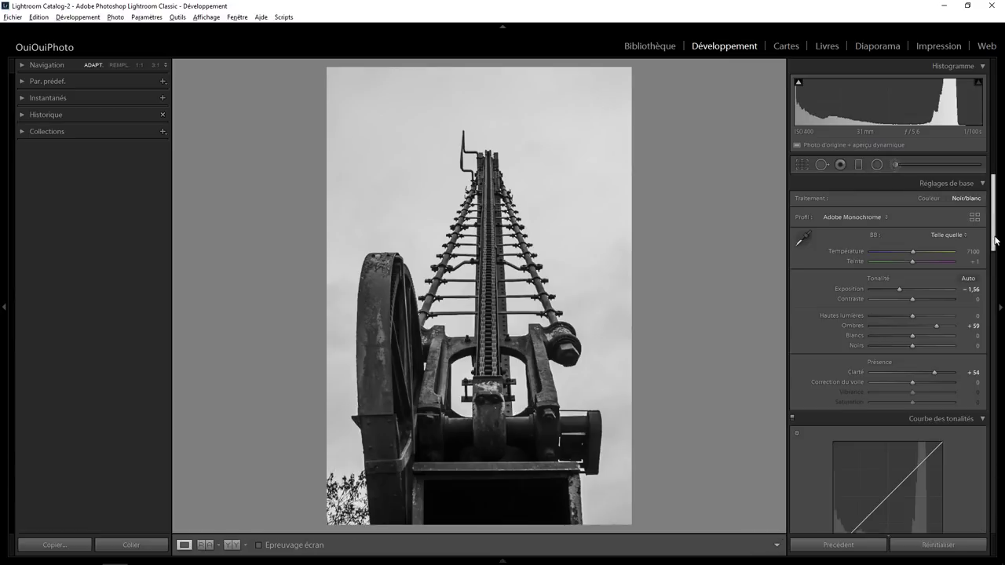
drag(992, 227, 998, 431)
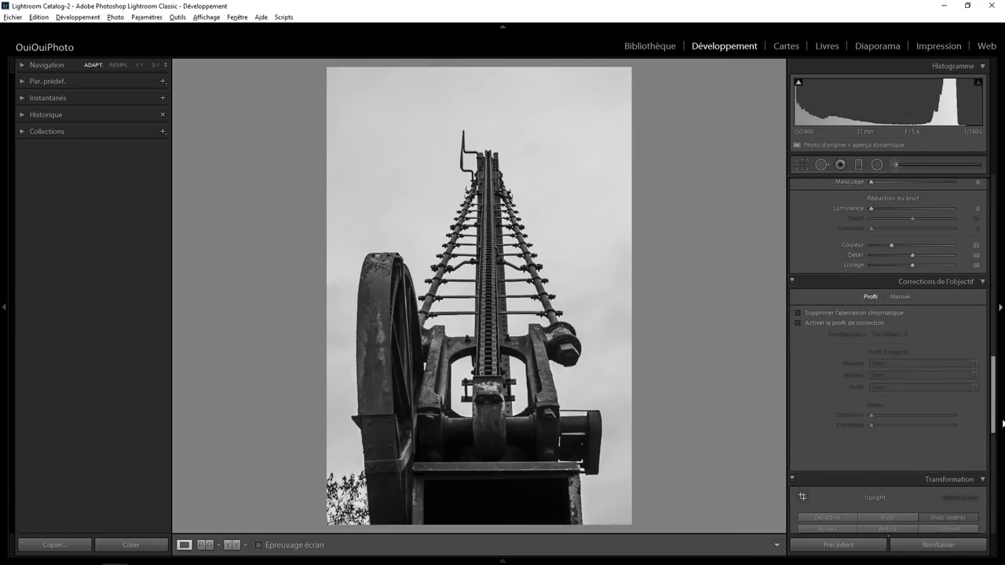
click(812, 315)
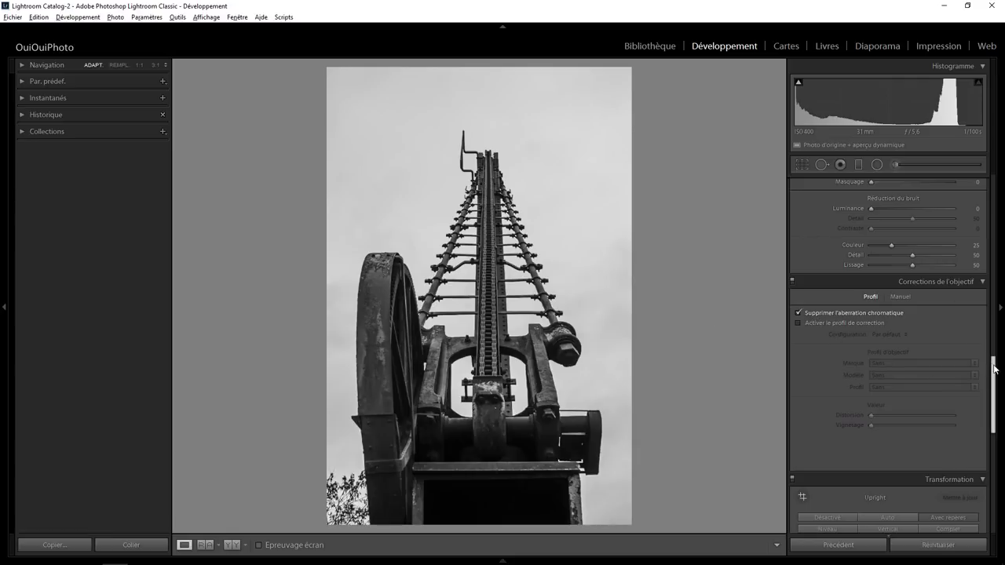
drag(991, 361, 994, 179)
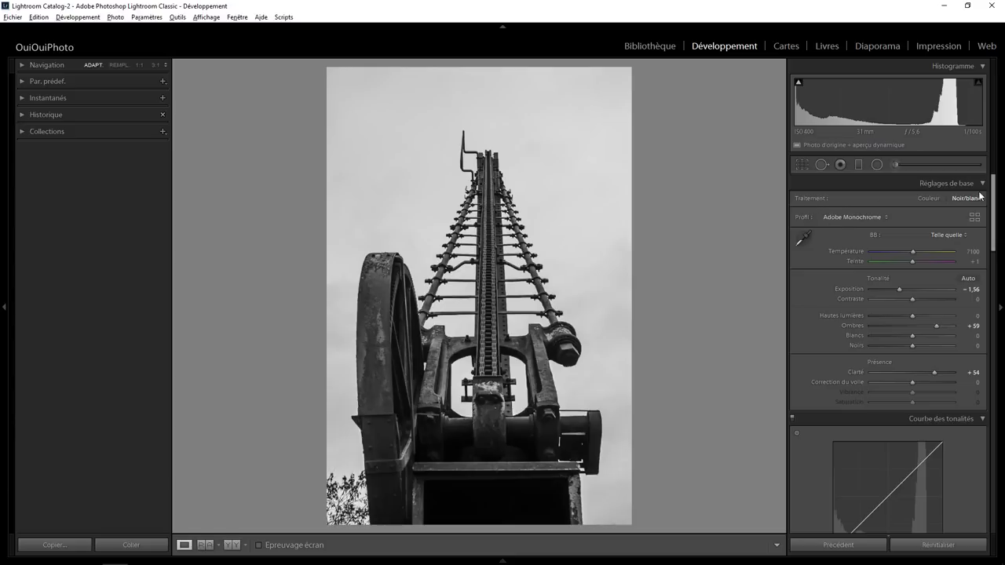
Paint a new brush mask over the sky right of the tower and across the upper sky
click(895, 165)
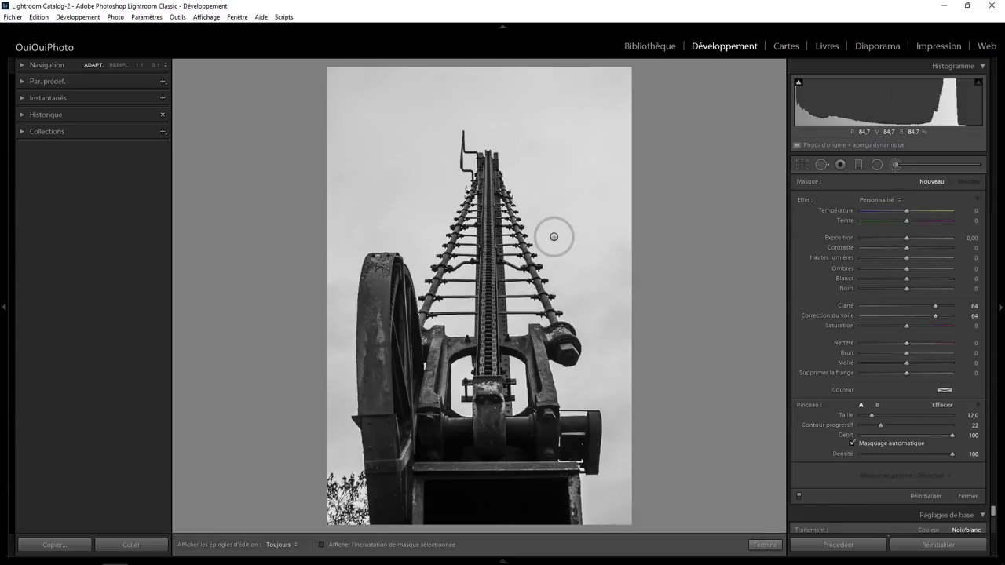
key(h)
mouse_move(568, 209)
mouse_down()
mouse_move(605, 147)
mouse_move(537, 161)
mouse_move(344, 134)
mouse_up()
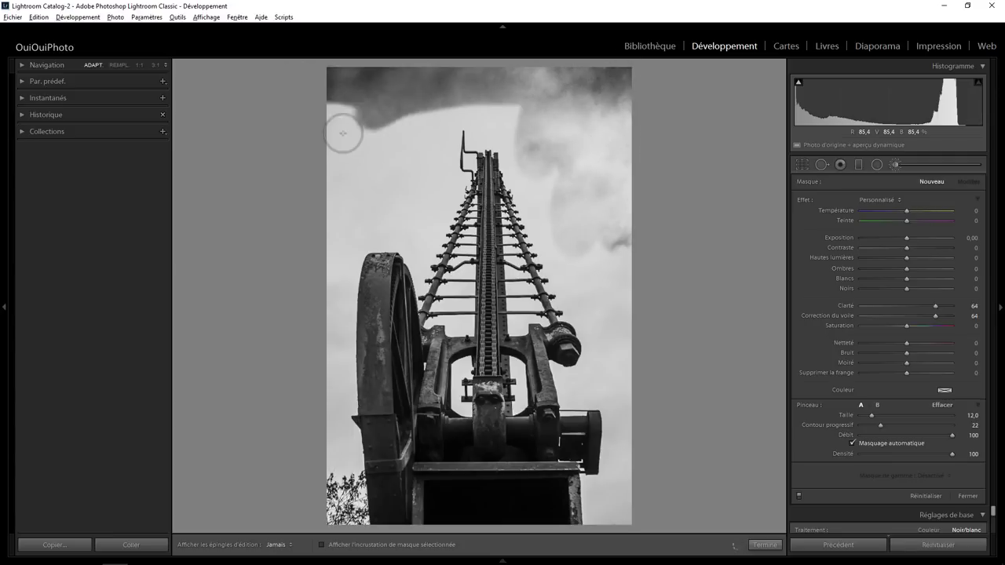
drag(343, 134, 409, 130)
key(h)
key(o)
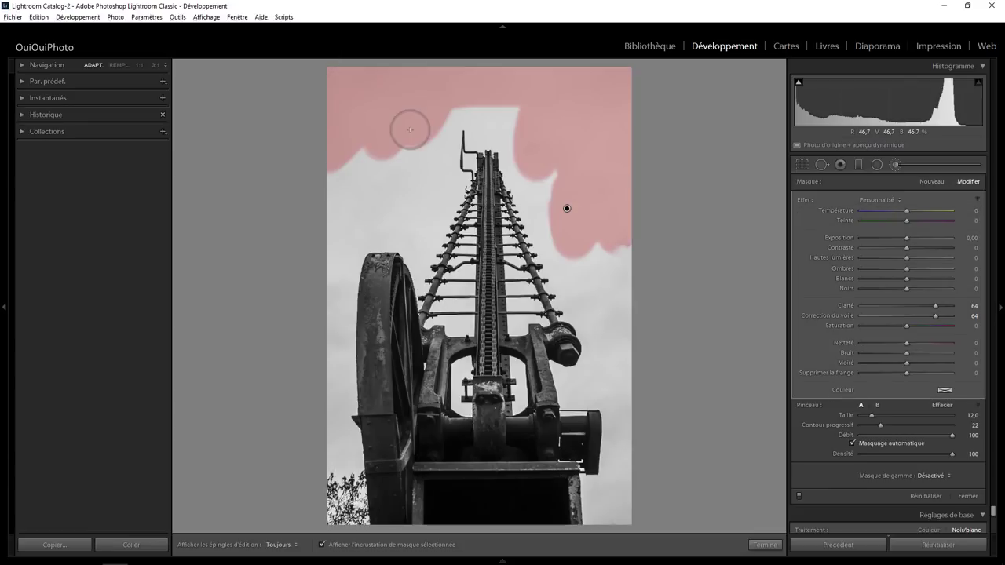
key(h)
Extend the sky mask down the left edge and fill gaps near the mast and crane top
drag(467, 105, 325, 163)
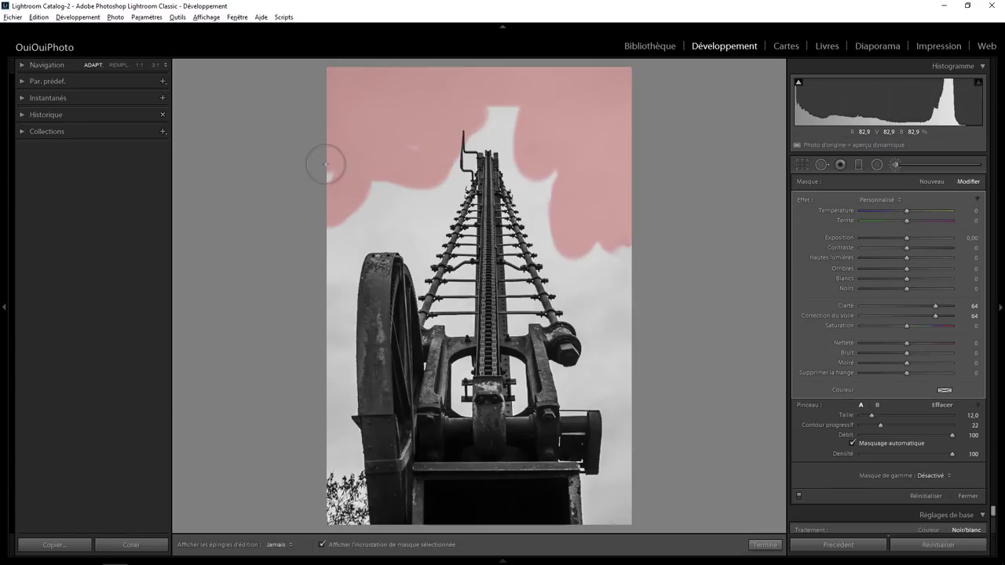
drag(325, 163, 356, 539)
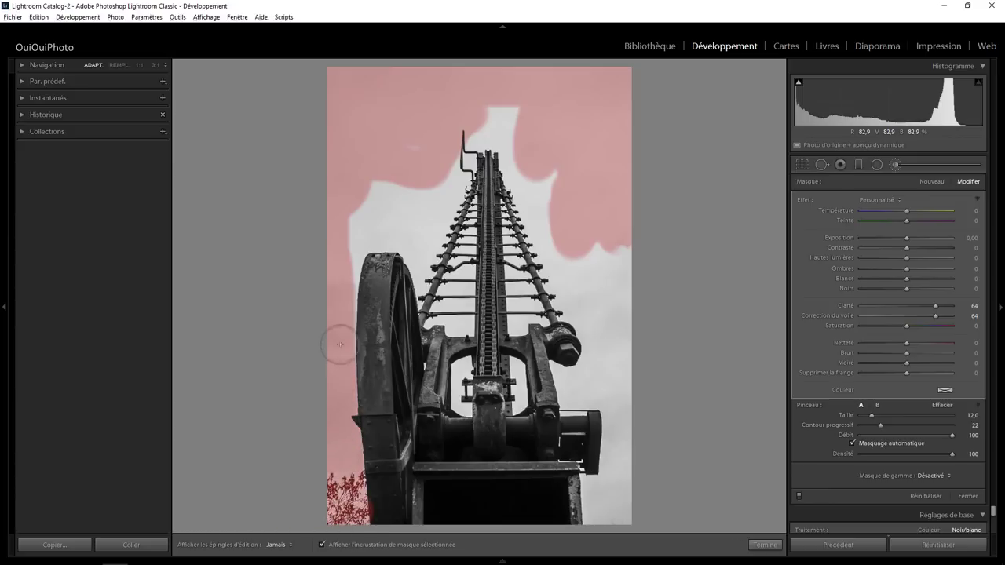
mouse_move(339, 344)
mouse_down()
mouse_move(381, 168)
mouse_move(375, 224)
mouse_move(391, 234)
mouse_move(431, 157)
mouse_move(421, 141)
mouse_move(460, 153)
mouse_move(426, 212)
mouse_move(427, 250)
mouse_up()
mouse_move(442, 158)
mouse_down()
mouse_move(502, 106)
mouse_move(498, 134)
mouse_move(520, 155)
mouse_move(512, 164)
mouse_move(577, 307)
mouse_move(541, 226)
mouse_move(538, 179)
mouse_move(534, 213)
mouse_move(554, 246)
mouse_move(567, 253)
mouse_move(574, 227)
mouse_move(604, 227)
mouse_move(617, 290)
mouse_move(611, 330)
mouse_move(588, 325)
mouse_move(606, 372)
mouse_move(617, 353)
mouse_move(595, 363)
mouse_move(617, 410)
mouse_move(603, 508)
mouse_move(594, 489)
mouse_move(588, 498)
mouse_move(619, 509)
mouse_up()
With a smaller brush, paint the sky patch right of the machine and up to the wheel's edge
key(h)
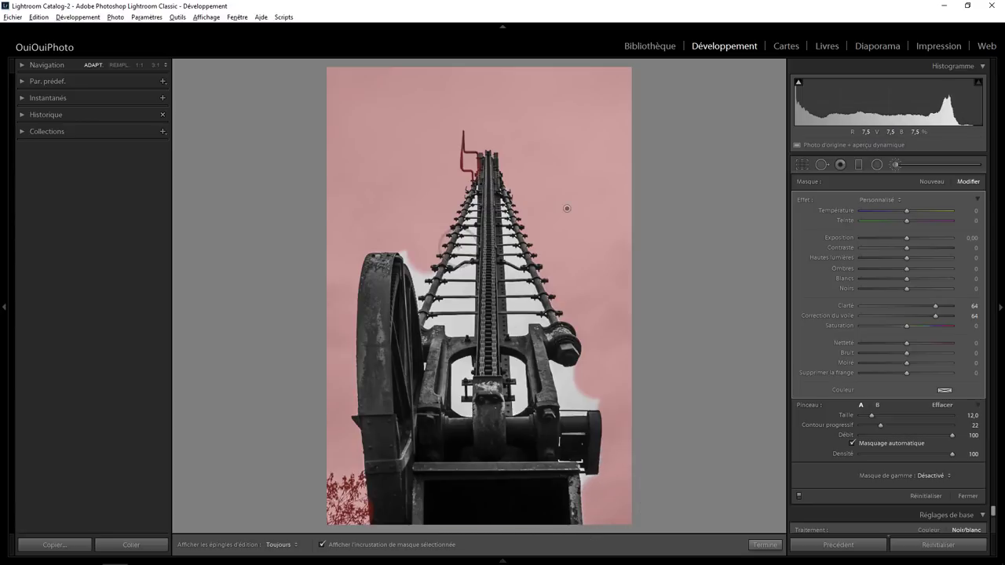
scroll(573, 369, down, 5)
key(h)
mouse_move(555, 364)
mouse_down()
mouse_move(569, 404)
mouse_move(597, 403)
mouse_move(573, 385)
mouse_move(565, 413)
mouse_move(585, 410)
mouse_up()
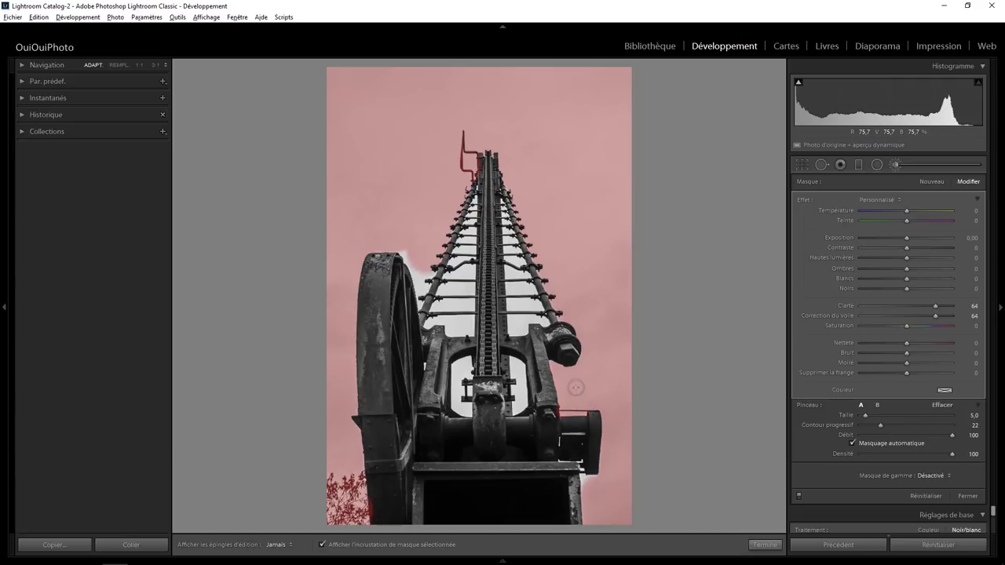
key(h)
key(h)
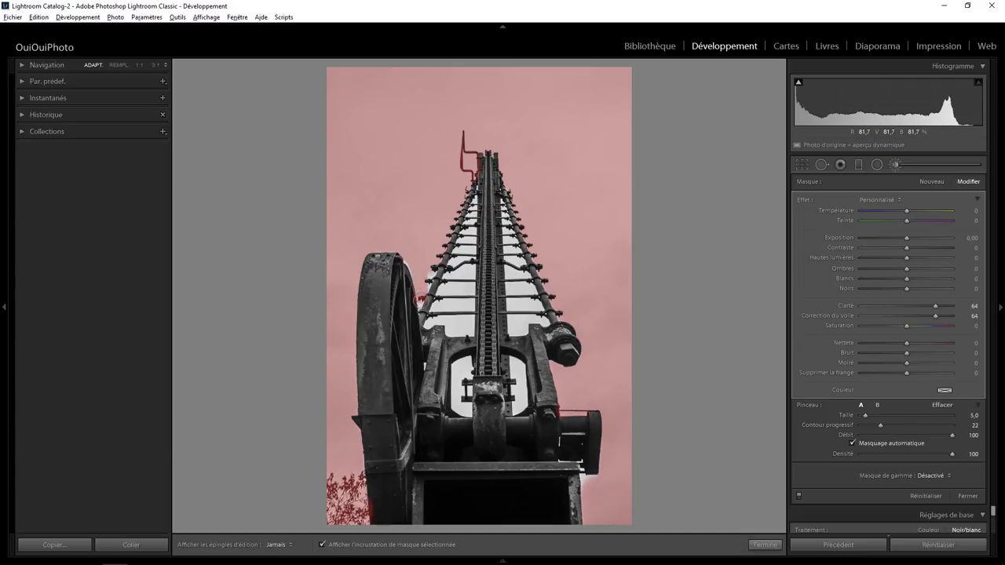
mouse_move(420, 298)
mouse_down()
mouse_move(432, 269)
mouse_move(409, 261)
mouse_up()
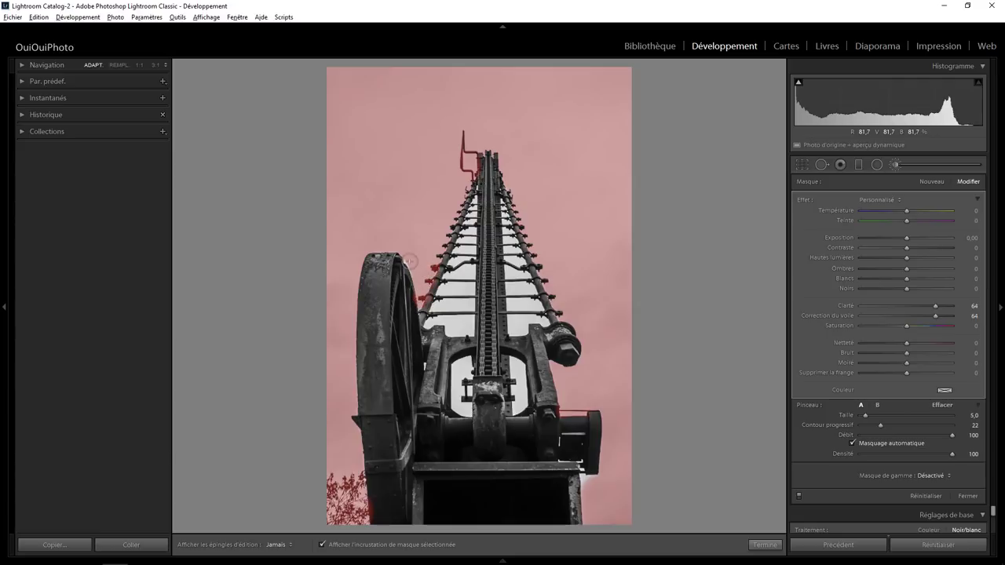
key(h)
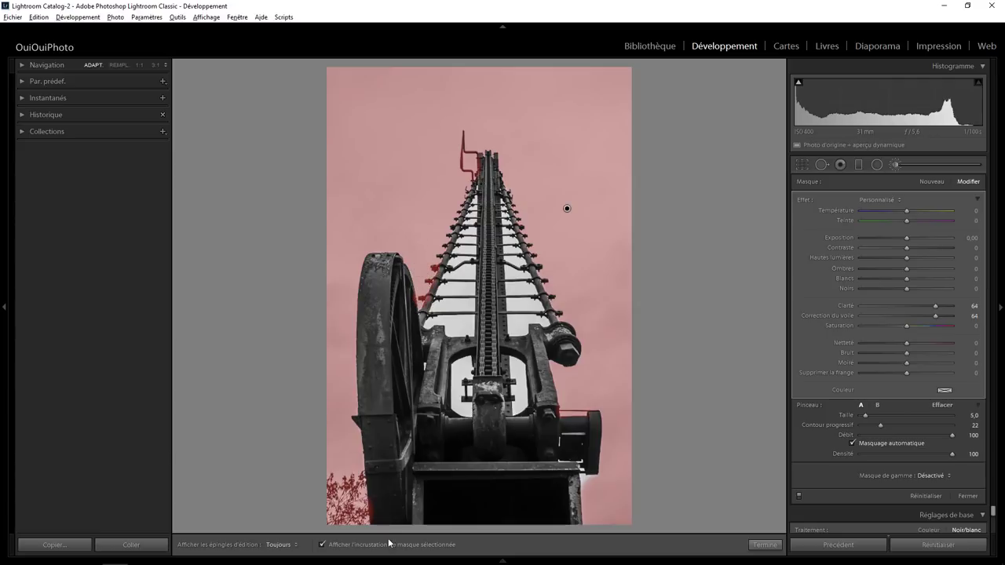
key(h)
key(h)
key(alt)
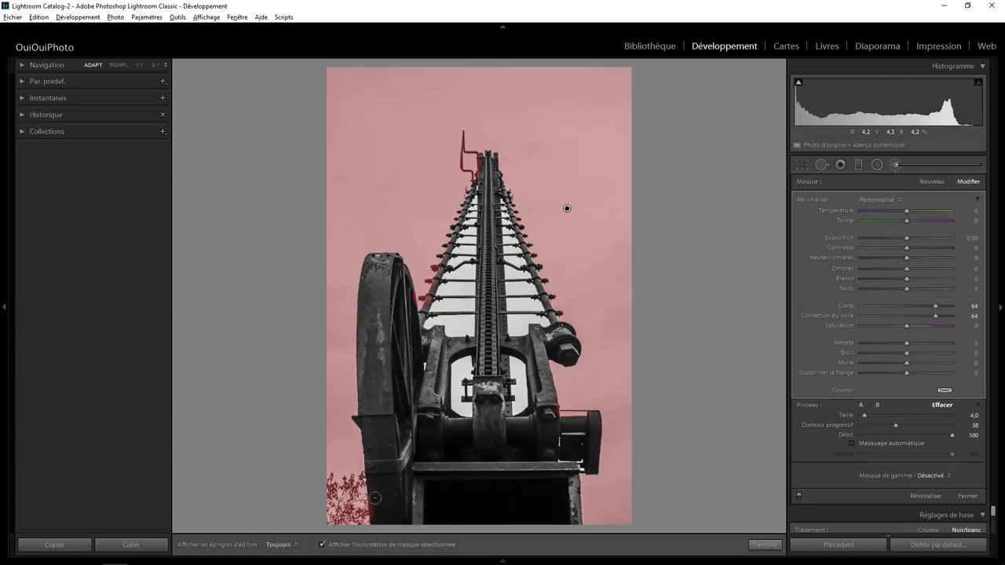
key(h)
key(h)
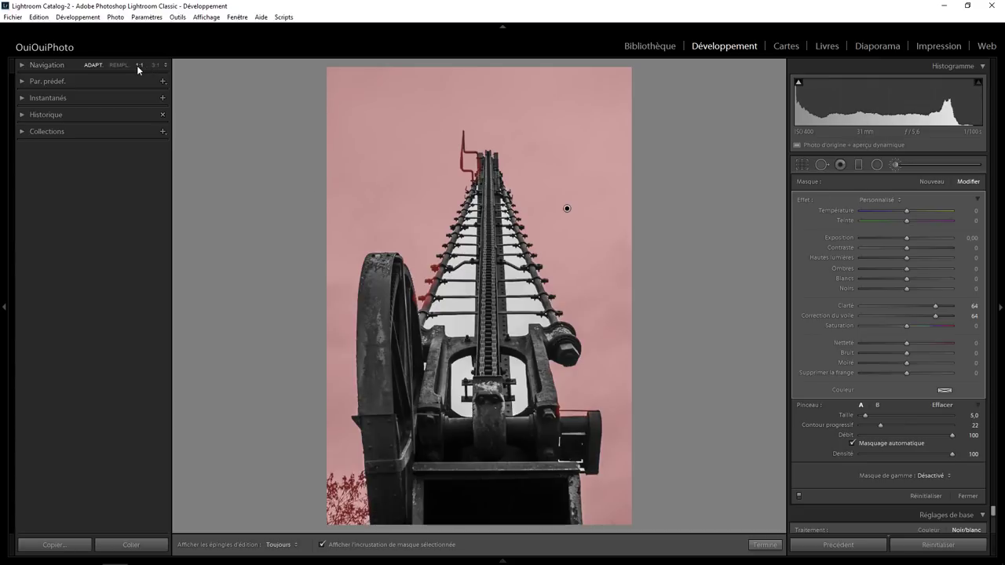
Zoom to 1:1 on the clamps and erase mask spill from the wheel's edge
click(138, 65)
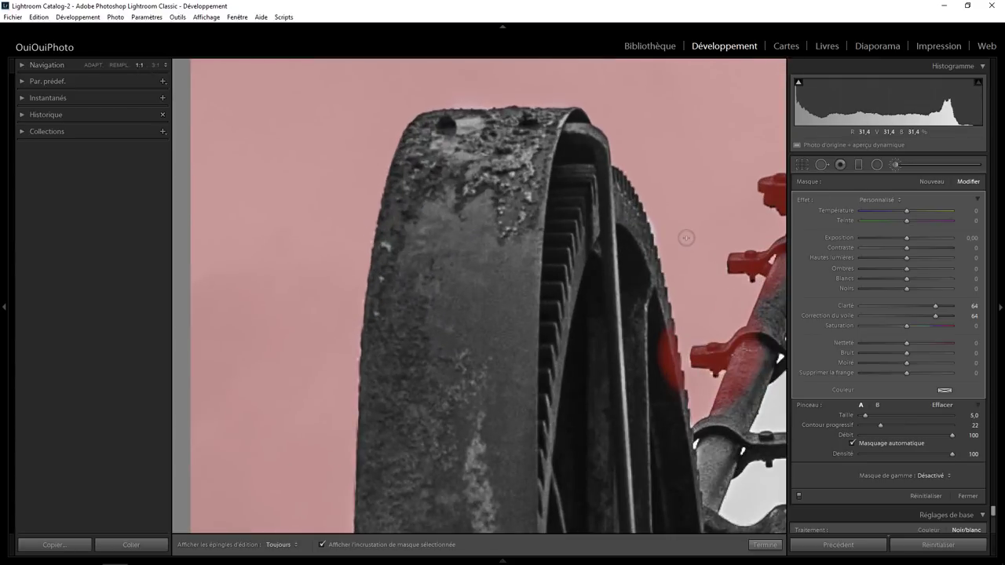
drag(712, 225, 406, 233)
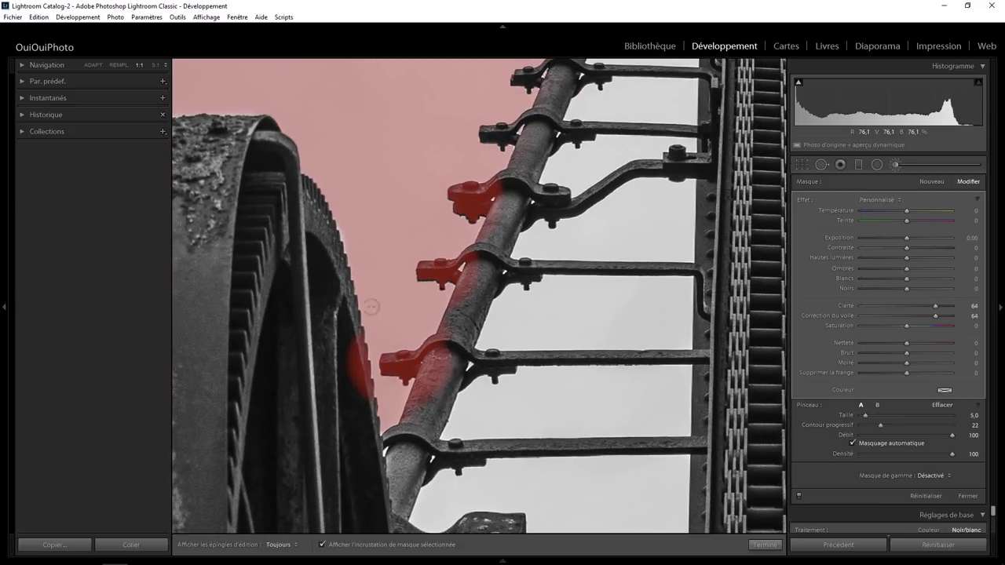
key(alt)
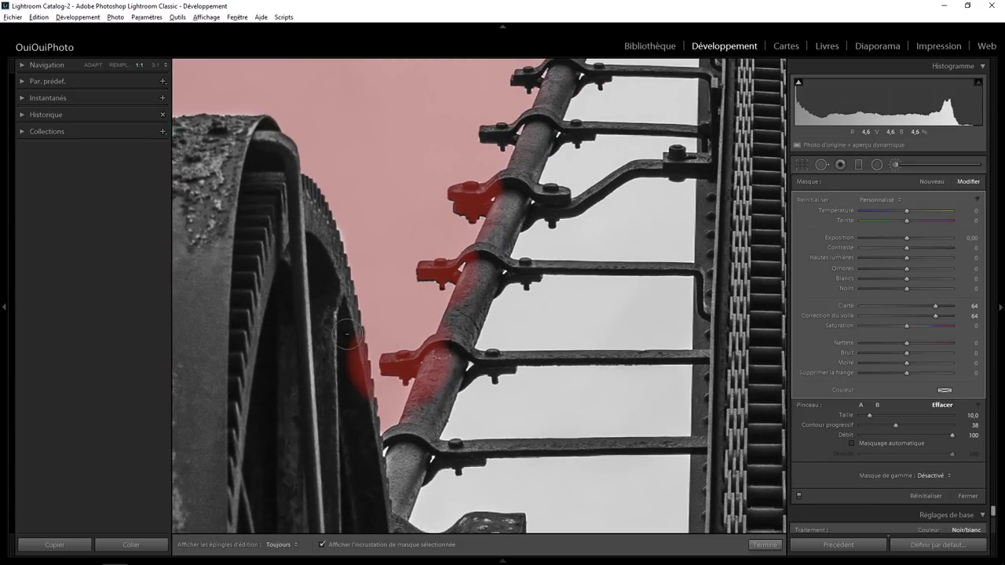
key(h)
drag(354, 365, 357, 399)
key(h)
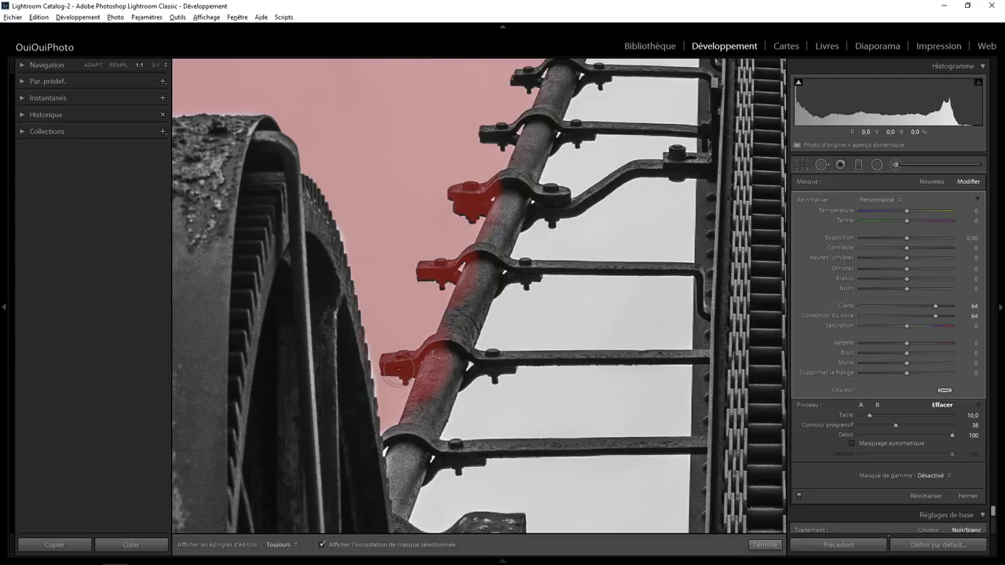
key(bracketleft)
key(bracketleft)
key(h)
Erase the mask tint from the clamps and tube, then return the brush to painting
drag(432, 360, 416, 402)
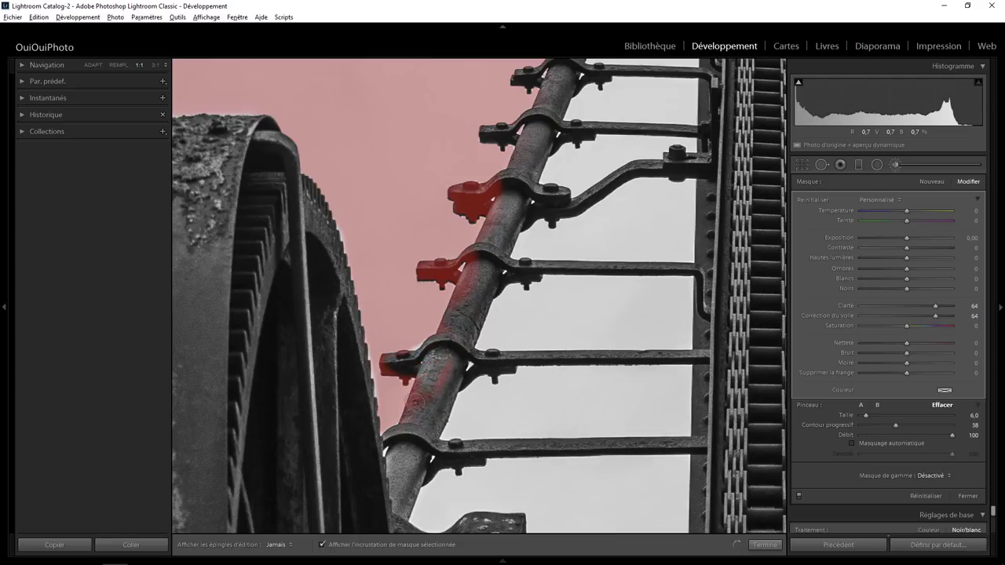
drag(449, 366, 419, 404)
mouse_move(506, 188)
mouse_down()
mouse_move(458, 192)
mouse_move(464, 200)
mouse_up()
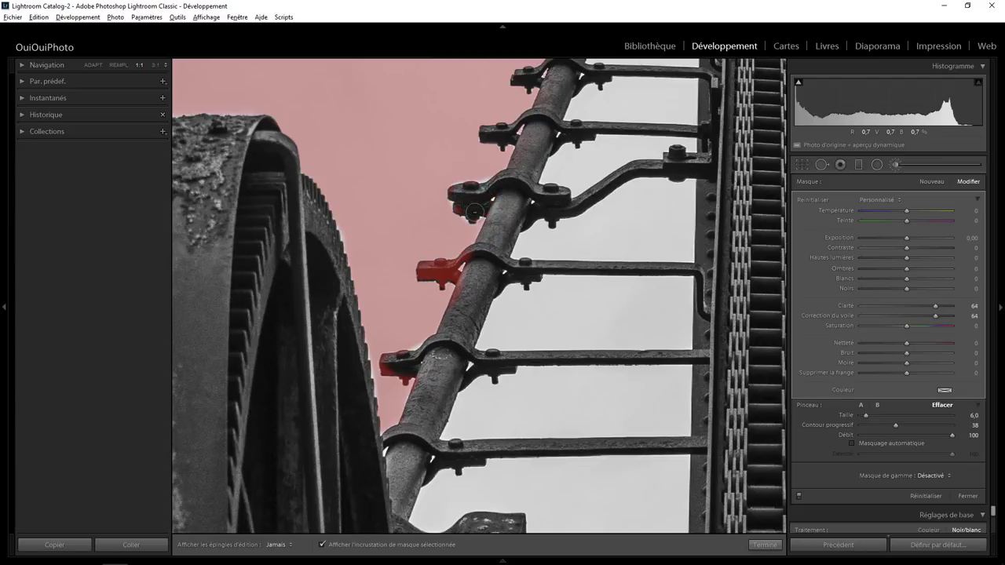
key(h)
key(h)
mouse_move(469, 256)
mouse_down()
mouse_move(430, 271)
mouse_move(438, 283)
mouse_up()
key(h)
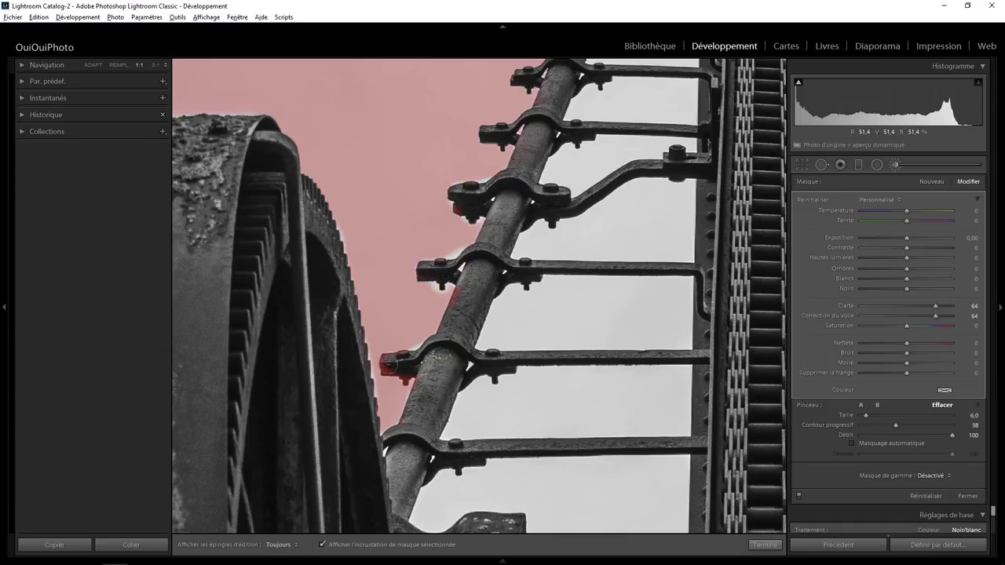
key(h)
key(alt)
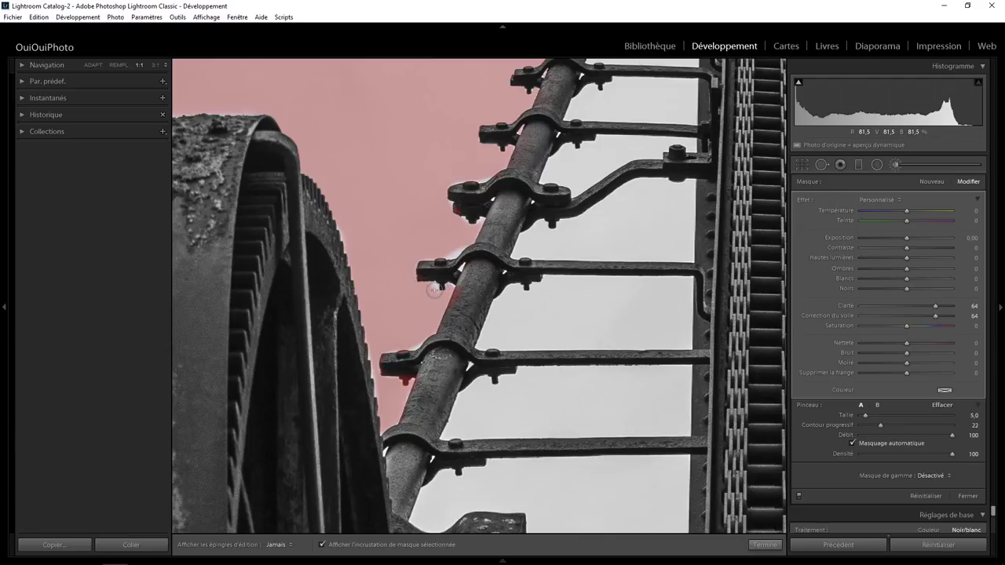
key(h)
key(h)
key(h)
key(h)
key(h)
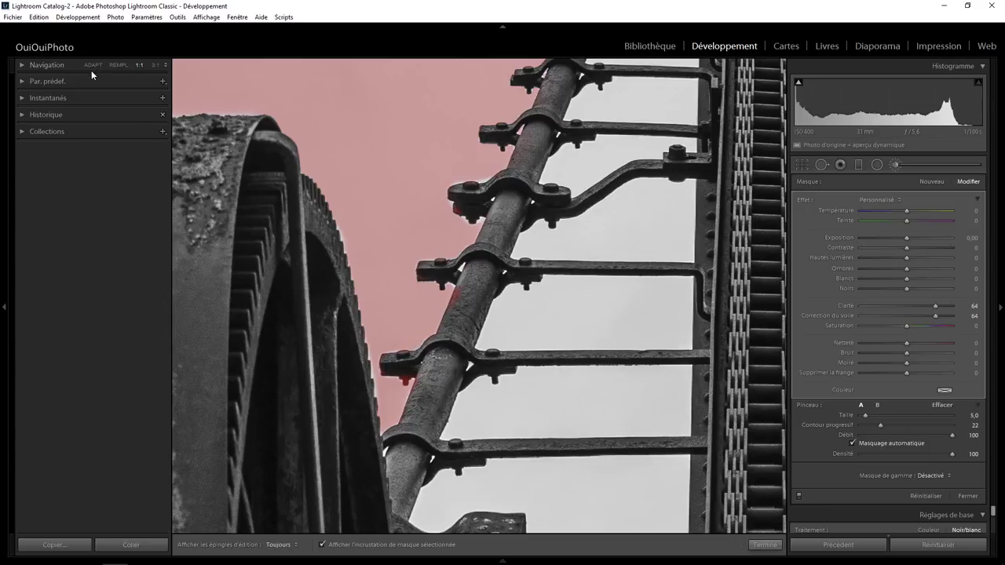
Fit the photo in view, hide the red mask overlay and finish the sky brush
click(92, 66)
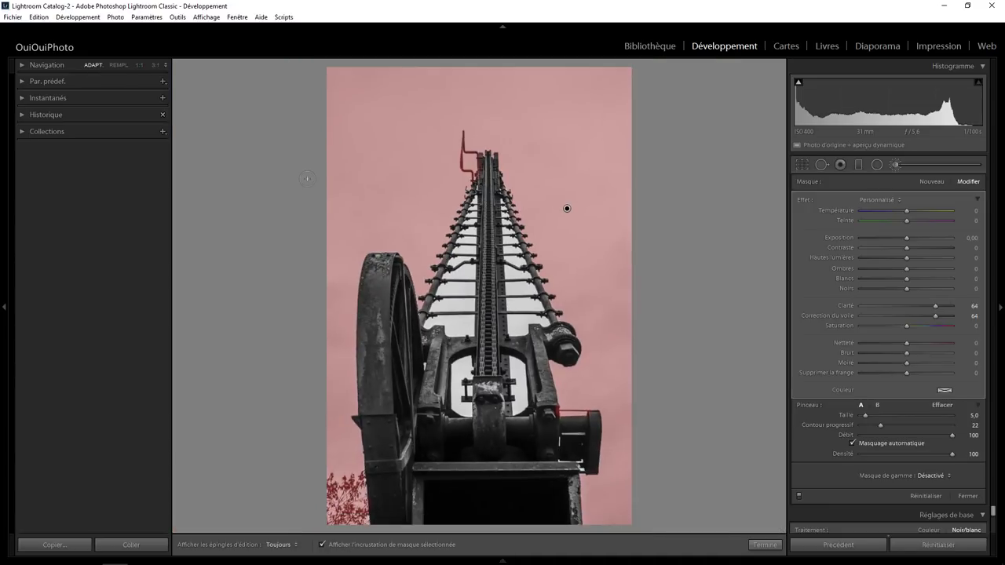
key(o)
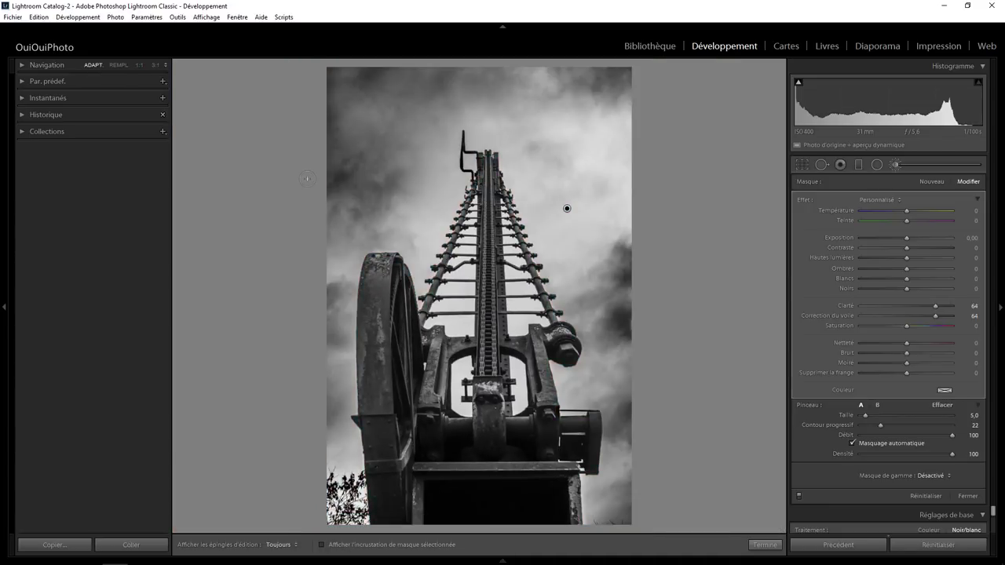
click(766, 545)
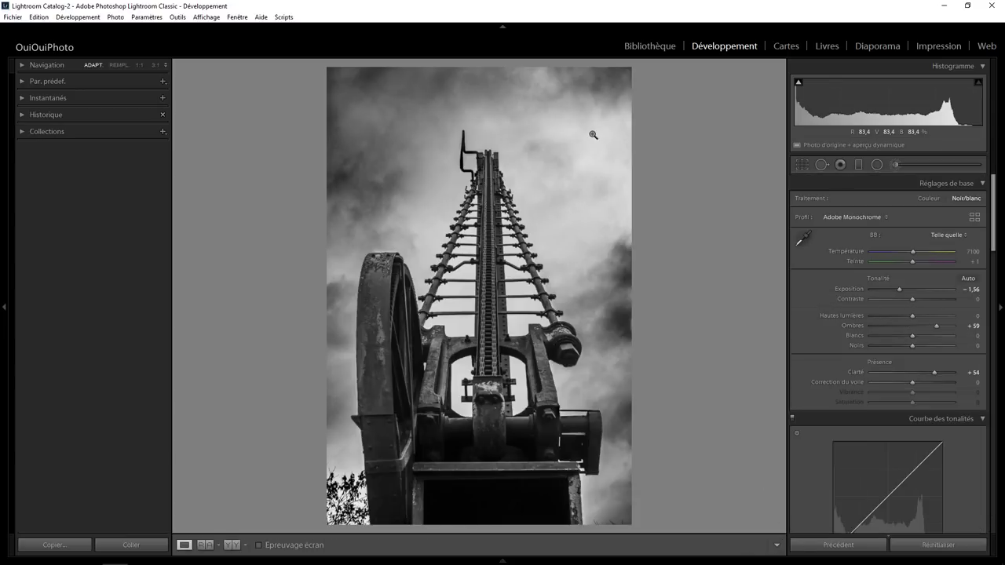
Reselect the sky brush mask pin to check it, then close brush editing
click(894, 166)
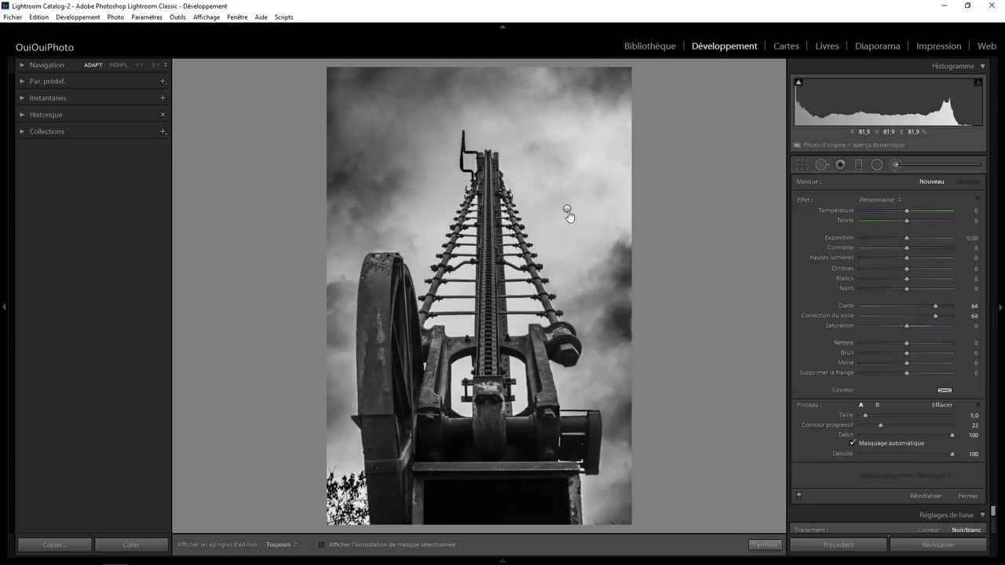
click(567, 209)
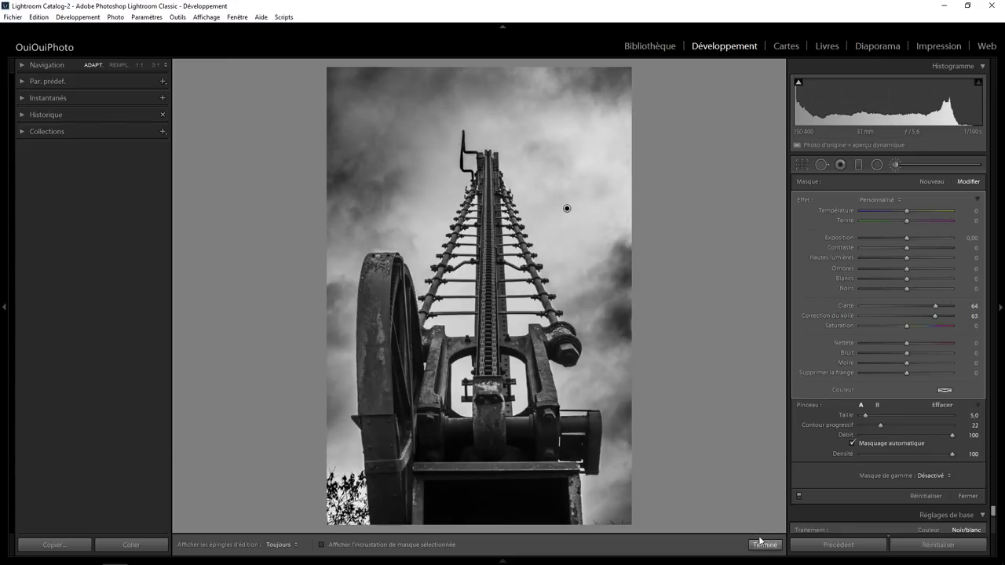
click(764, 545)
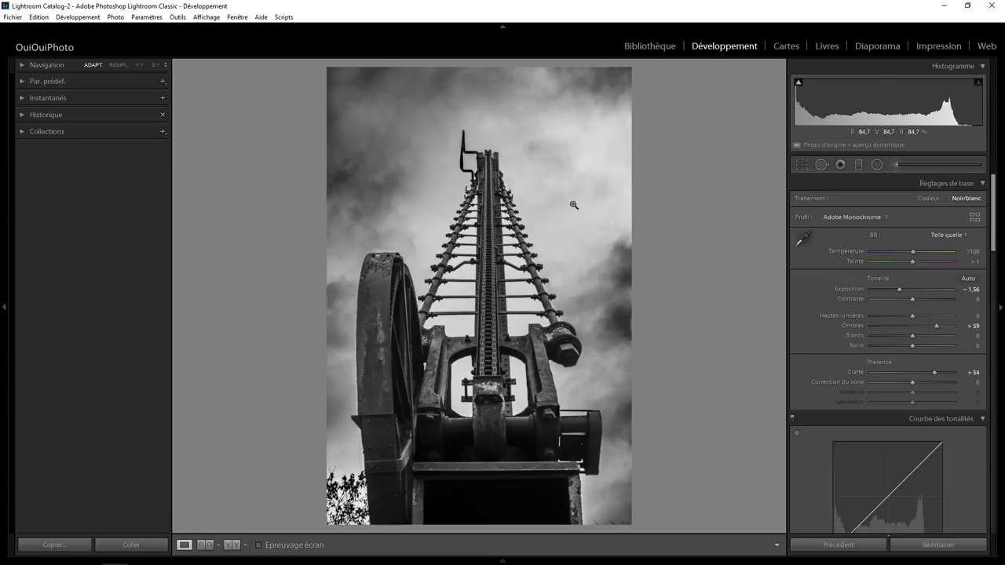
Add a reset radial filter on the sky near the crane's top with exposure −0,62 and dehaze 14
click(877, 165)
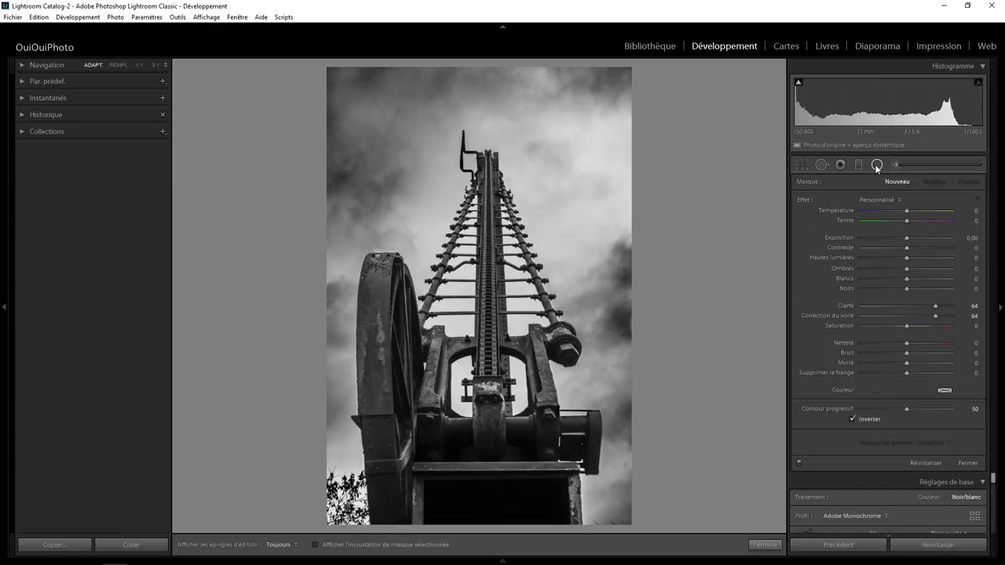
scroll(877, 167, down, 5)
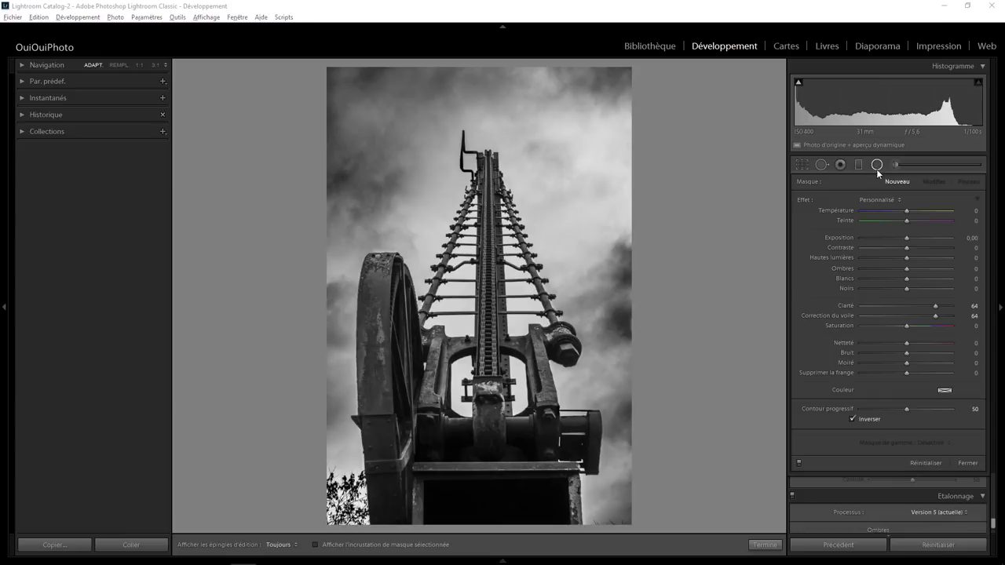
double_click(806, 201)
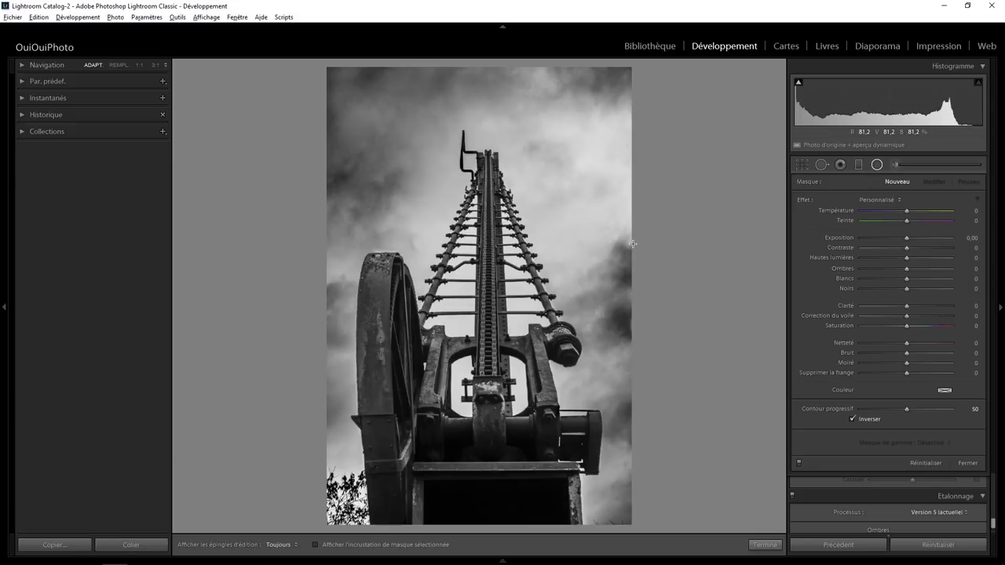
drag(642, 251, 647, 256)
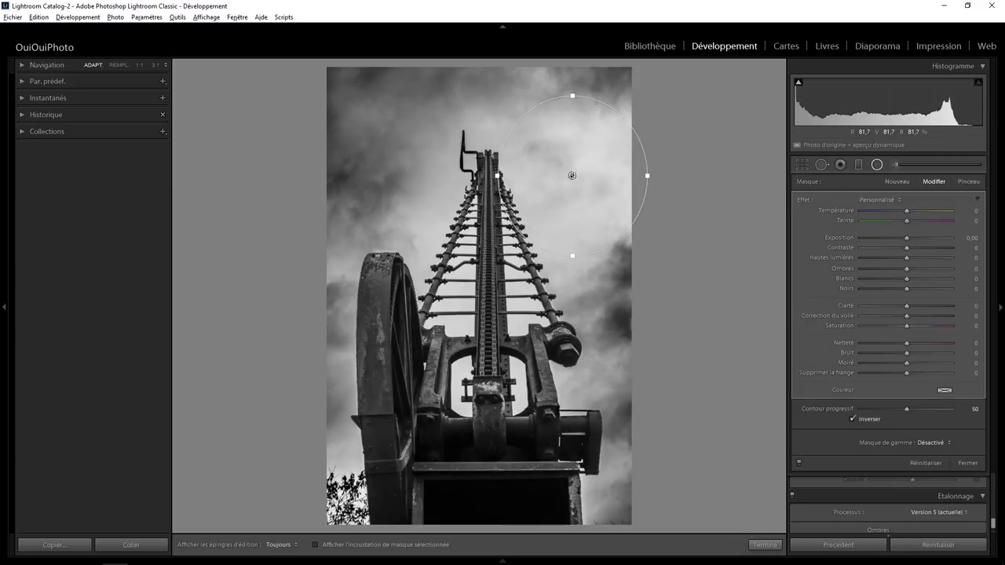
drag(573, 177, 598, 194)
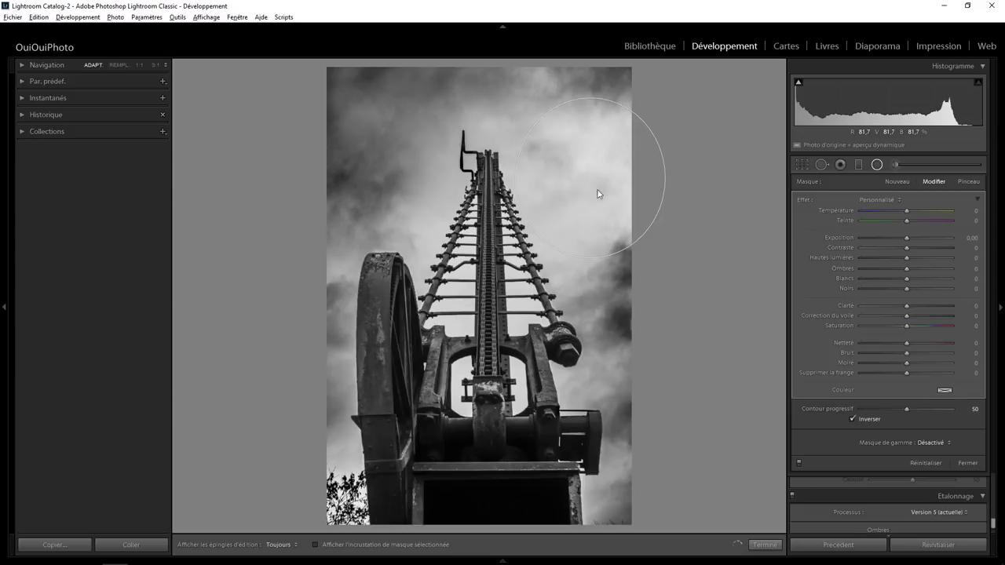
drag(908, 237, 901, 239)
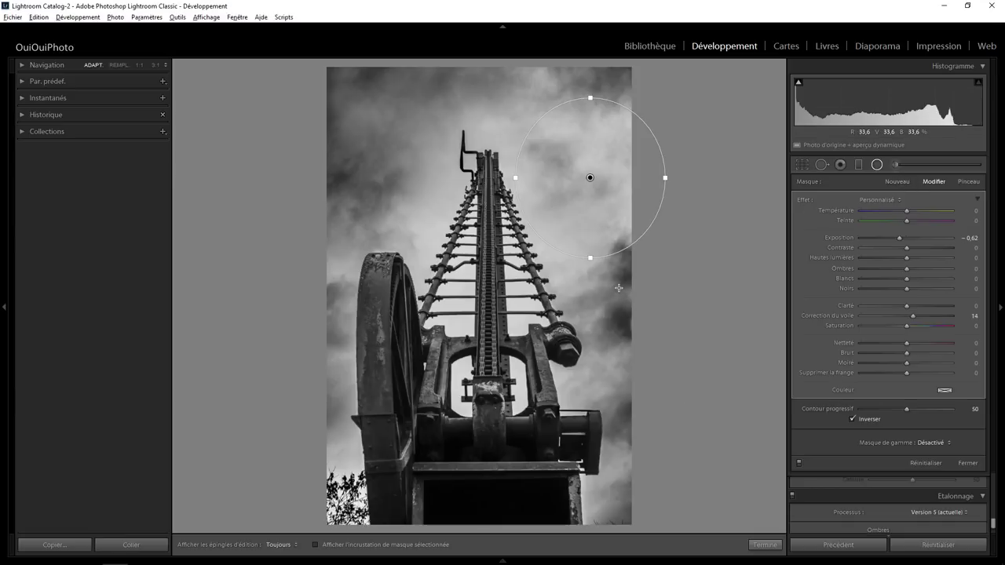
click(896, 182)
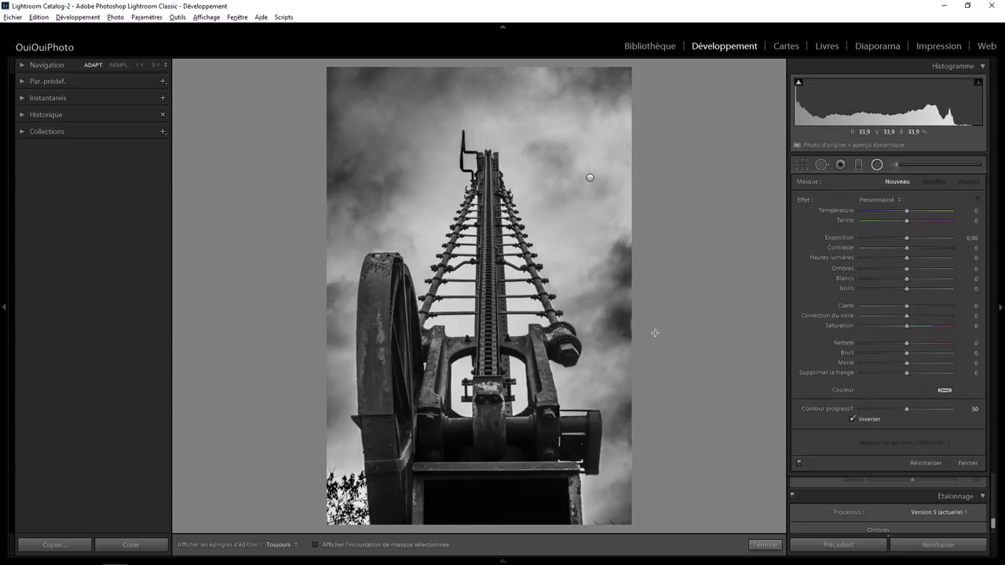
Add a radial filter on the right-edge sky with dehaze −20 and duplicate it
drag(624, 286, 677, 369)
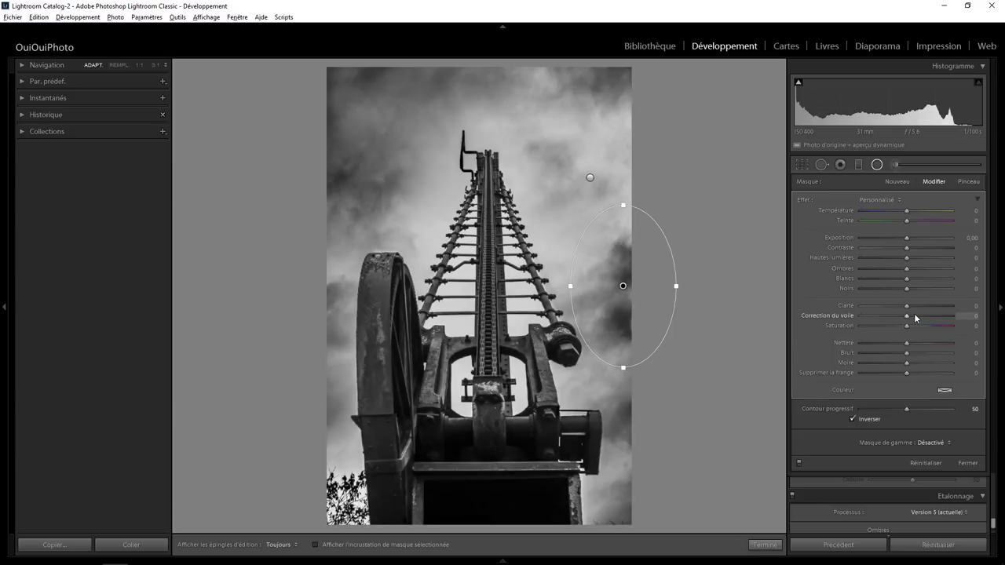
drag(914, 316, 901, 317)
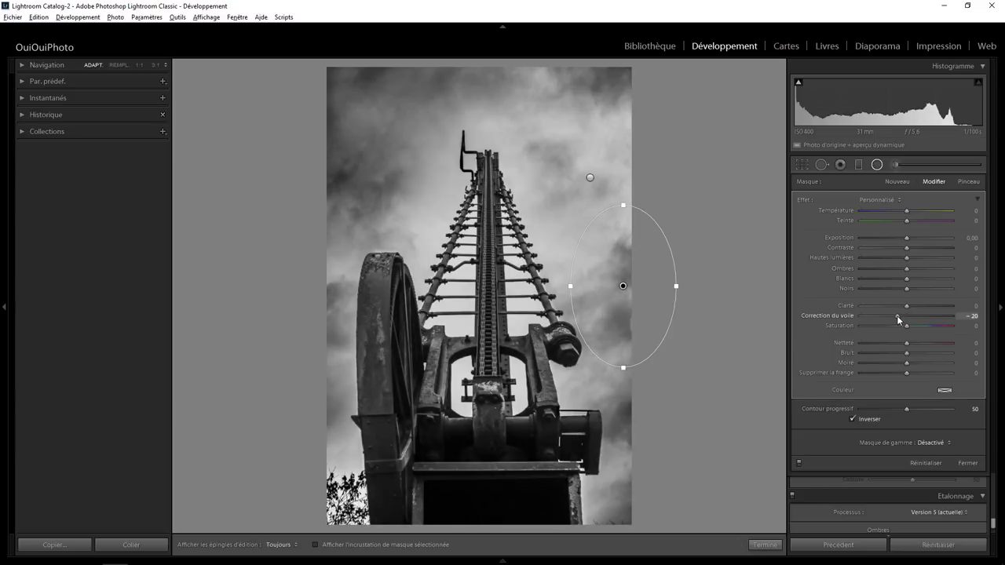
right_click(623, 286)
click(632, 289)
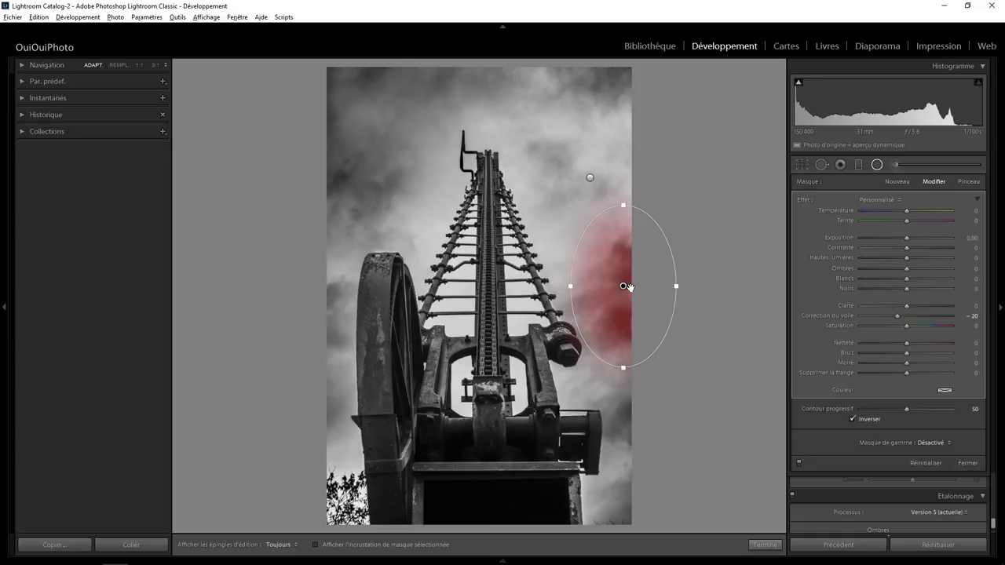
Move the filter copy lower and give it exposure −0,90 and clarity −58
mouse_move(624, 287)
mouse_down()
mouse_move(616, 452)
mouse_move(606, 463)
mouse_up()
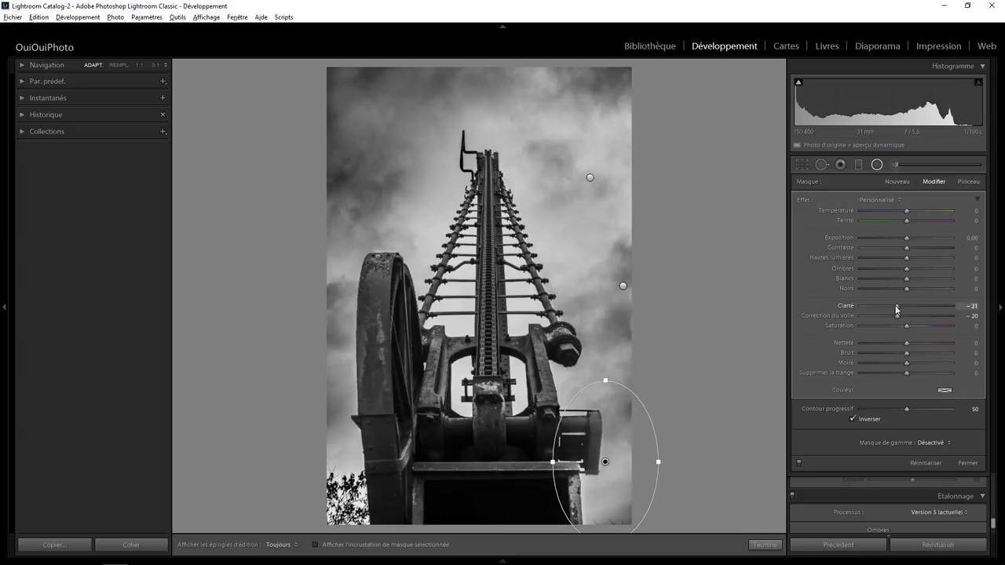
drag(889, 306, 888, 306)
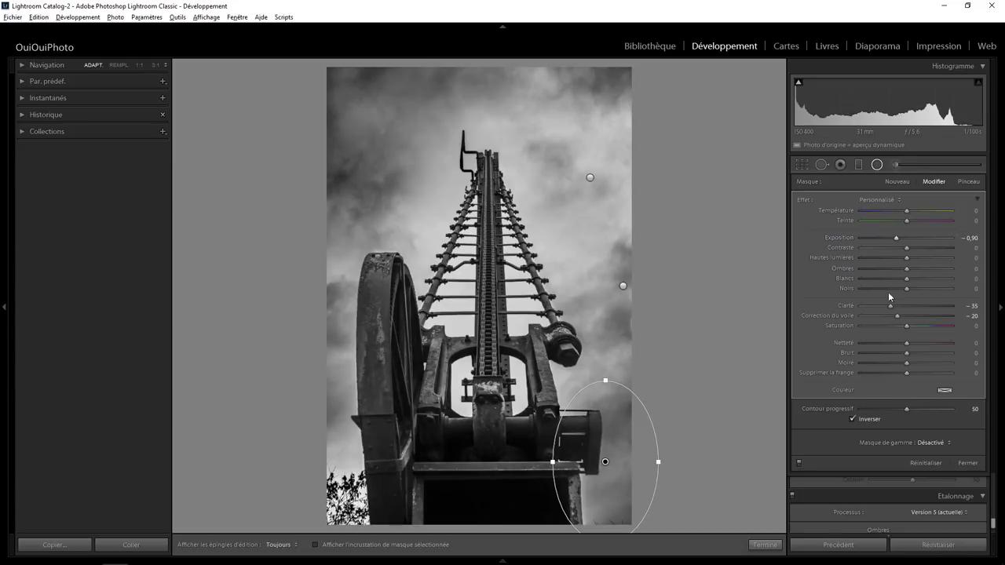
drag(888, 307, 878, 307)
Duplicate the radial filter onto the lower-left foliage with Highlights −64, then show the History panel
right_click(605, 462)
click(618, 469)
drag(604, 462, 335, 482)
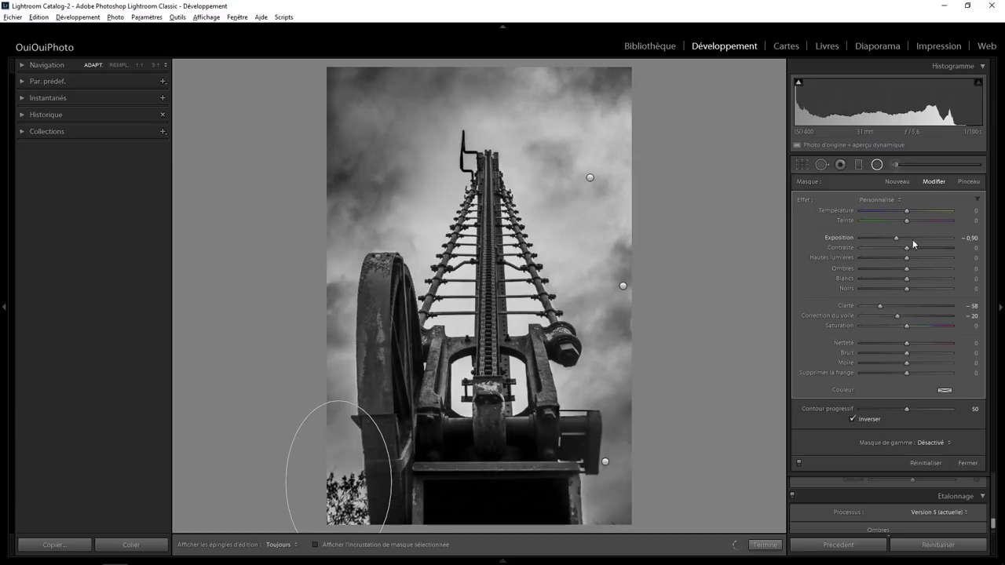
drag(907, 257, 879, 257)
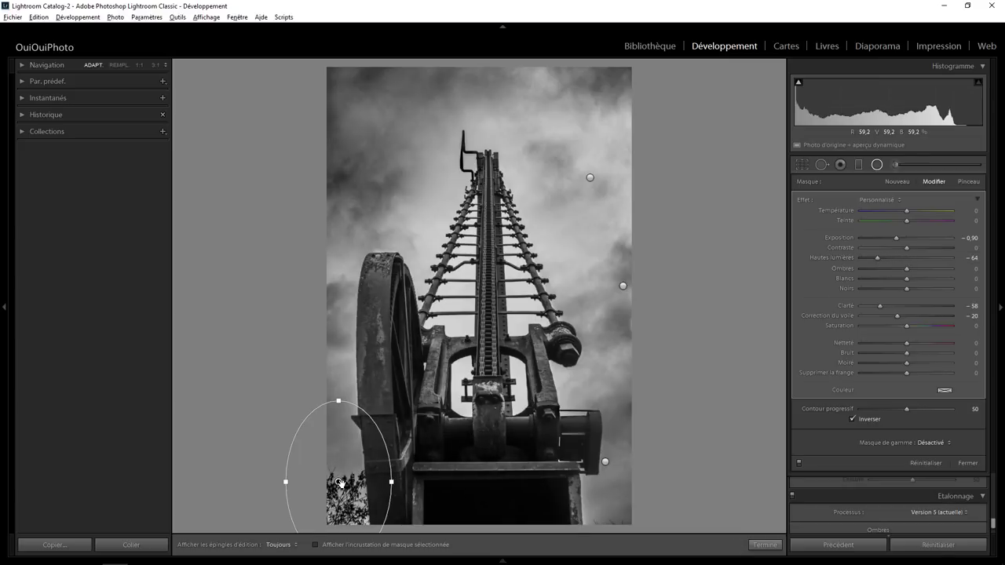
drag(342, 485, 345, 488)
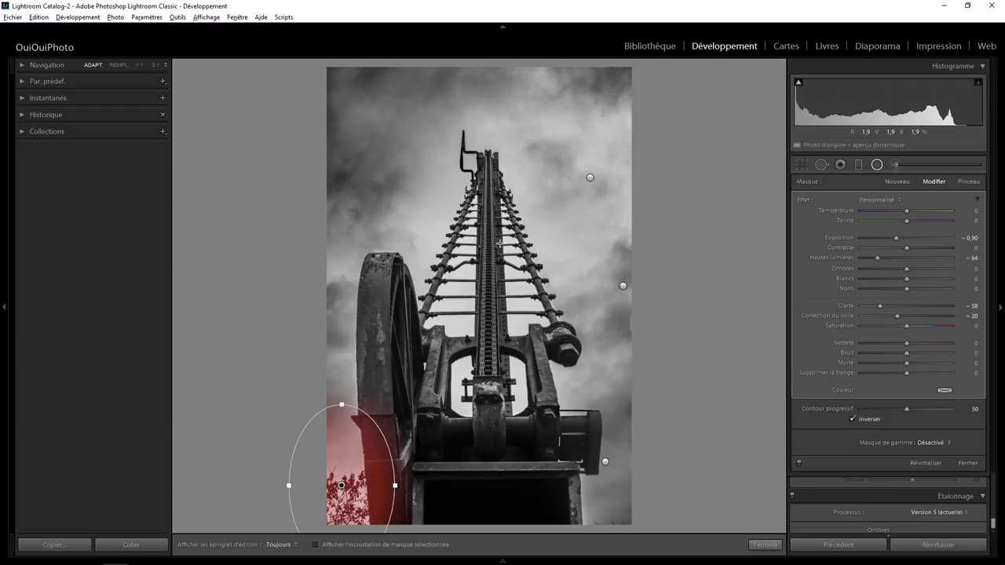
key(ctrl+shift+3)
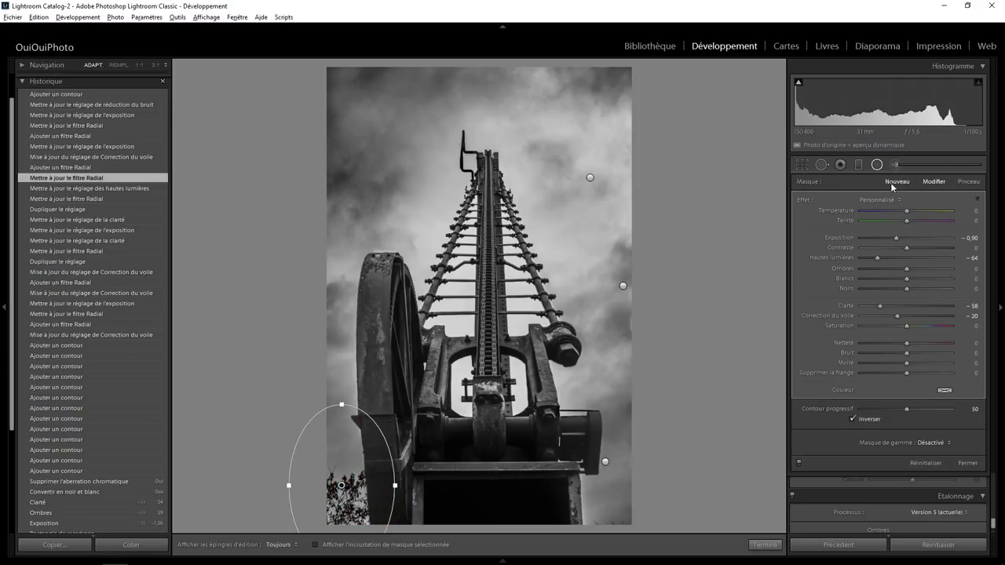
Add a radial filter around the crane top with Dehaze −9 and Exposure 0.67
click(891, 182)
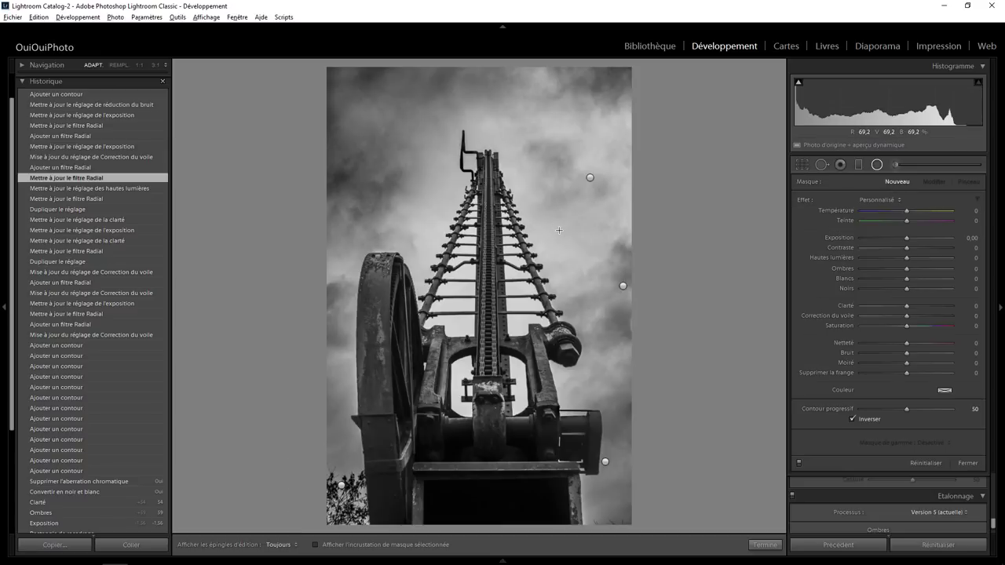
drag(570, 239, 580, 242)
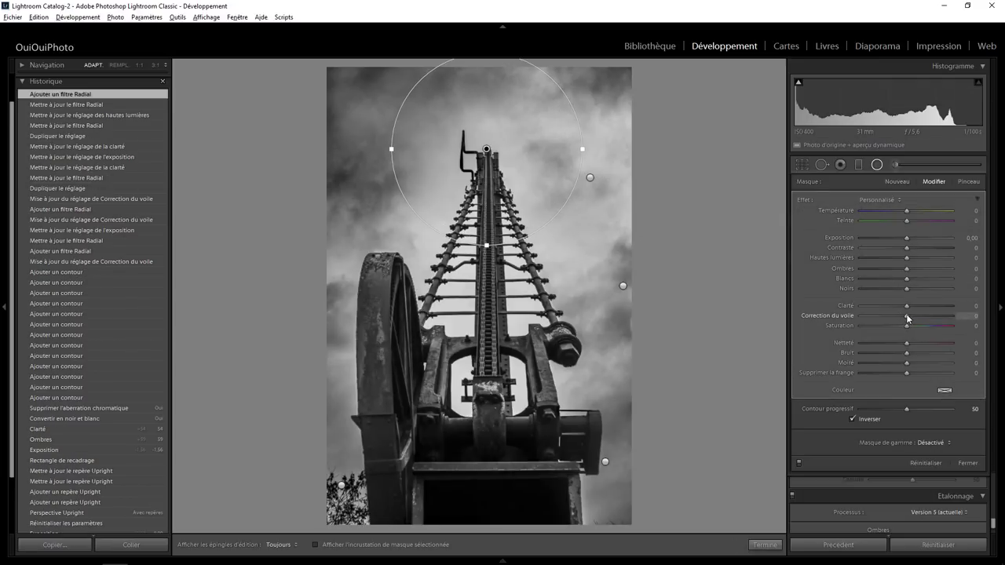
drag(903, 318, 901, 316)
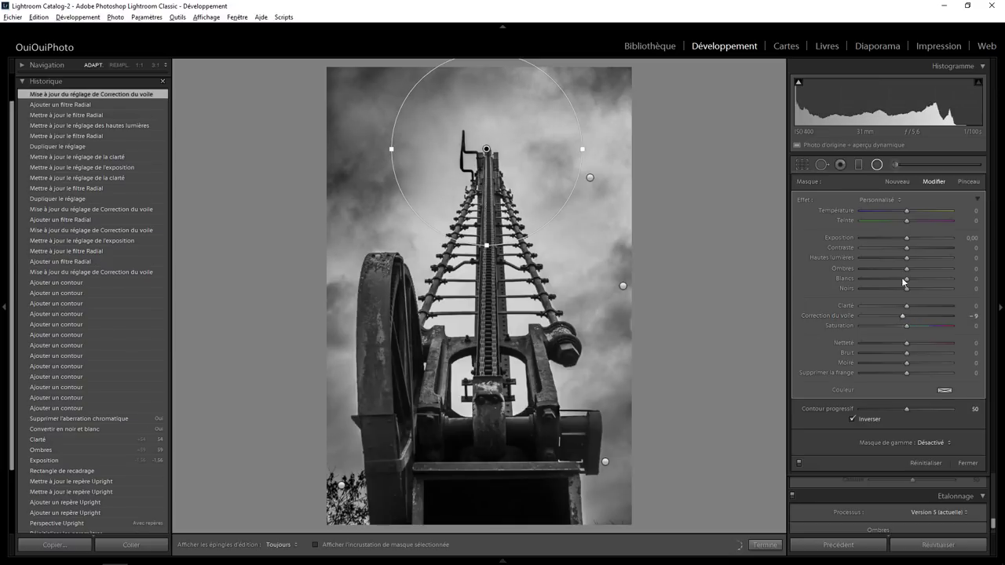
drag(907, 240, 913, 239)
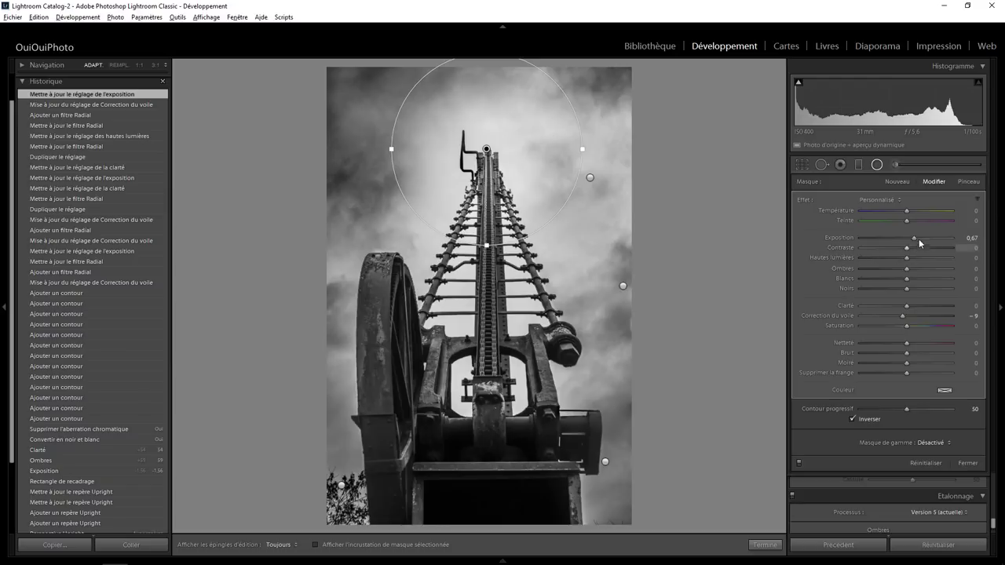
click(766, 545)
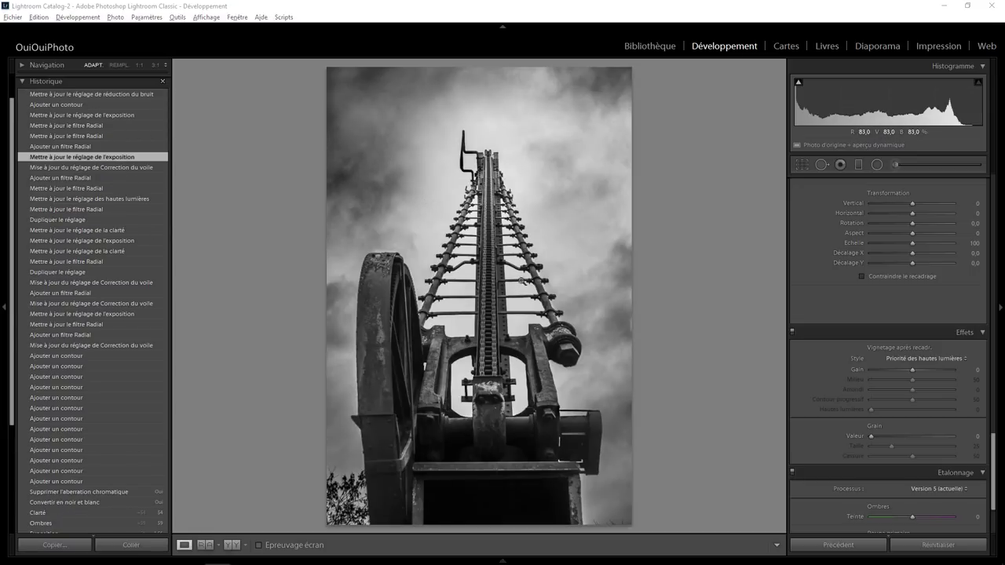
Add a narrow radial filter along the crane mast with Exposure 0.67
click(876, 165)
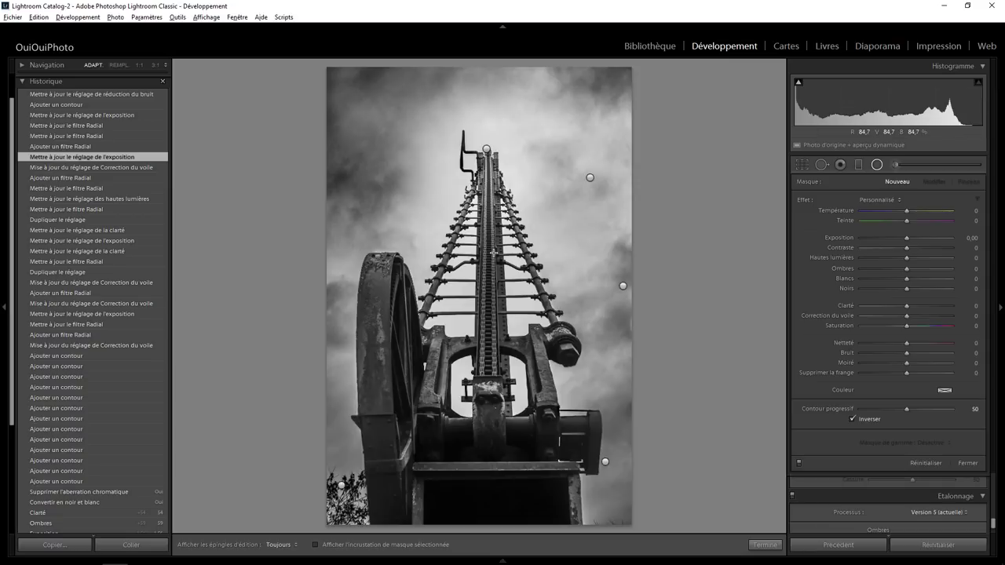
drag(488, 275, 500, 355)
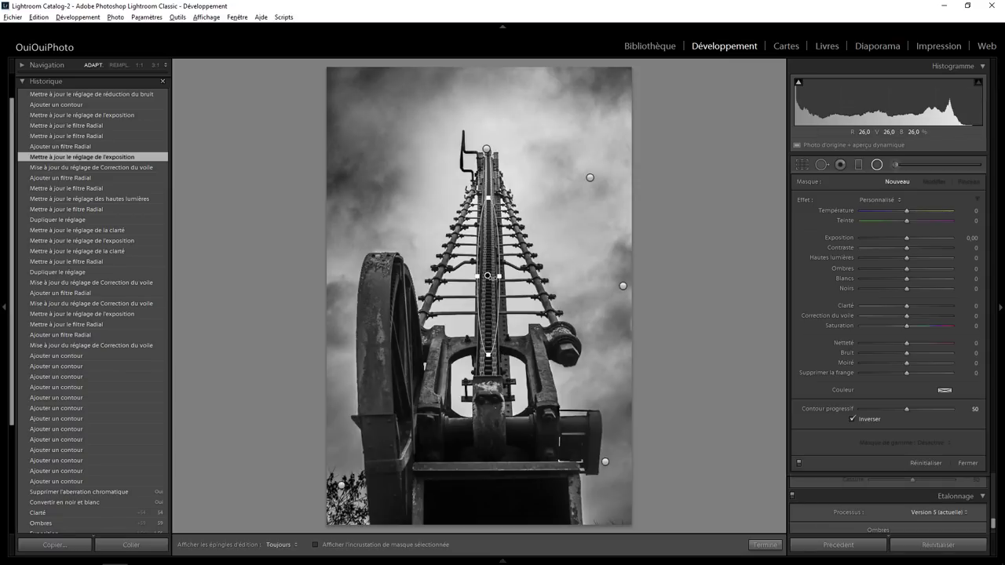
drag(487, 276, 490, 295)
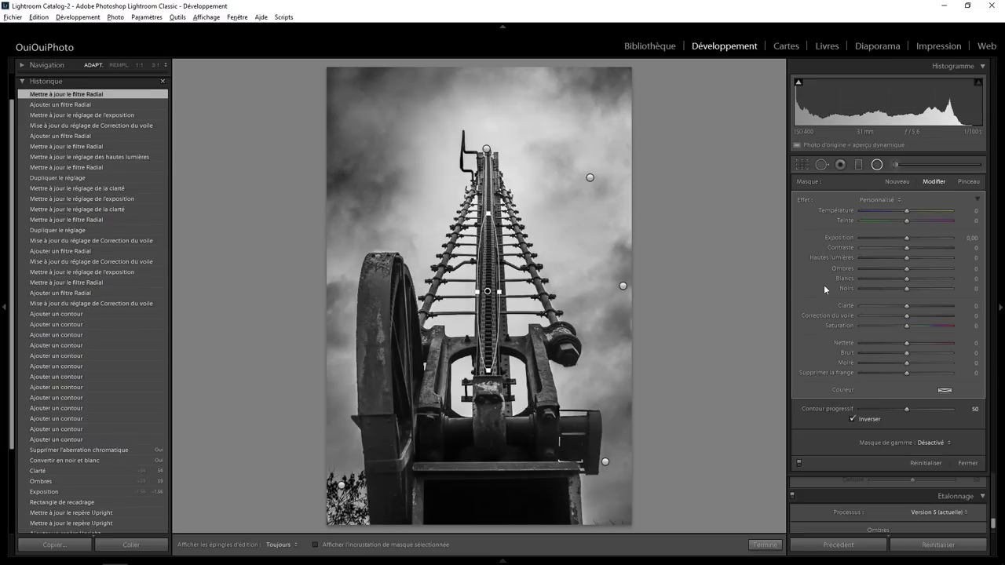
drag(907, 237, 914, 239)
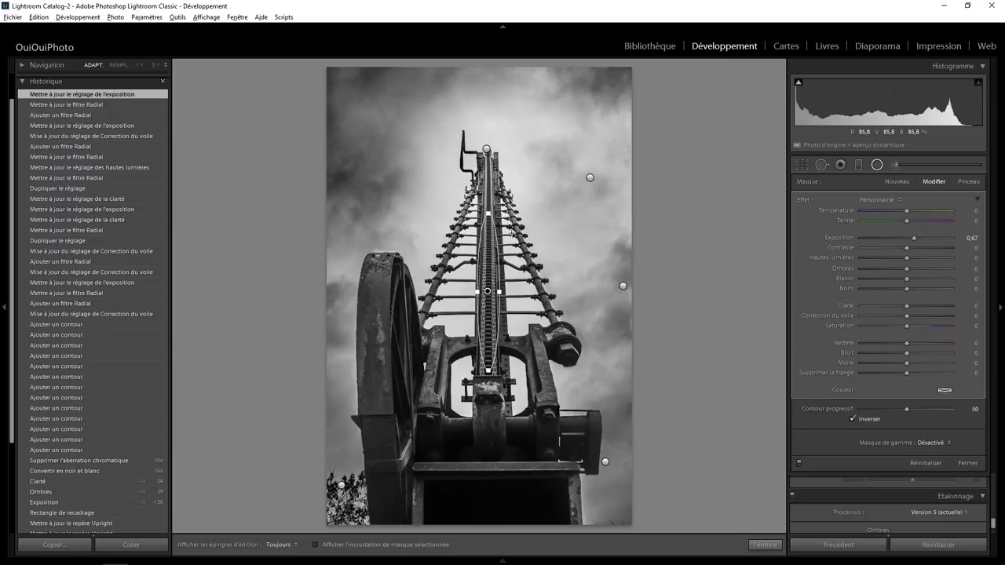
Paint extra strokes on the clarity-and-dehaze brush mask and raise its Noise reduction to 56
click(897, 165)
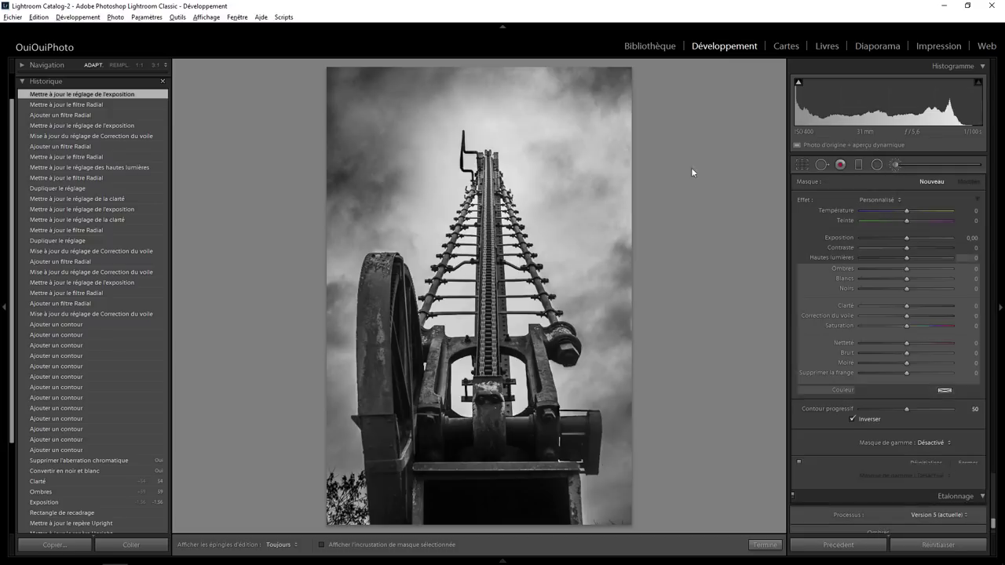
click(566, 212)
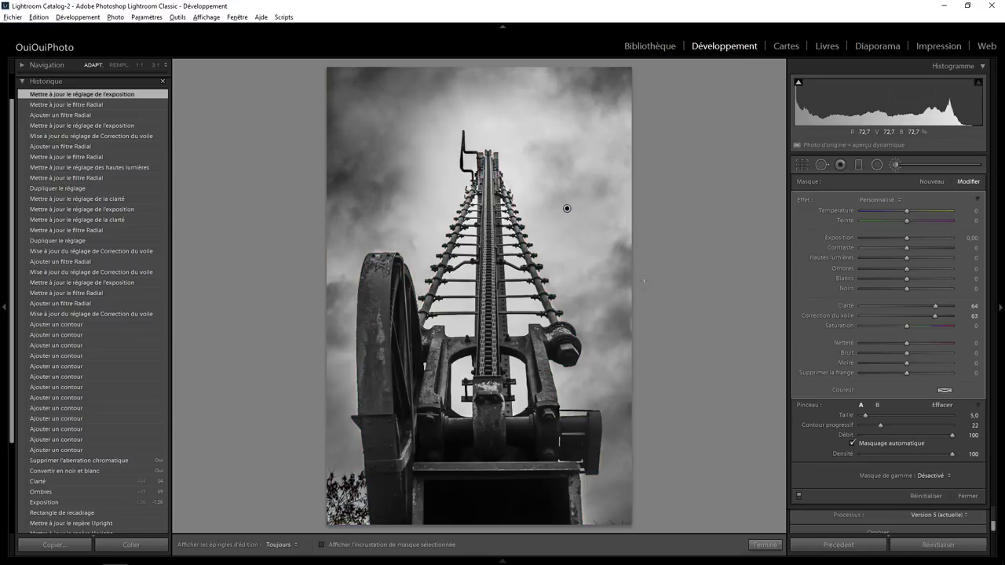
key(h)
drag(632, 333, 671, 332)
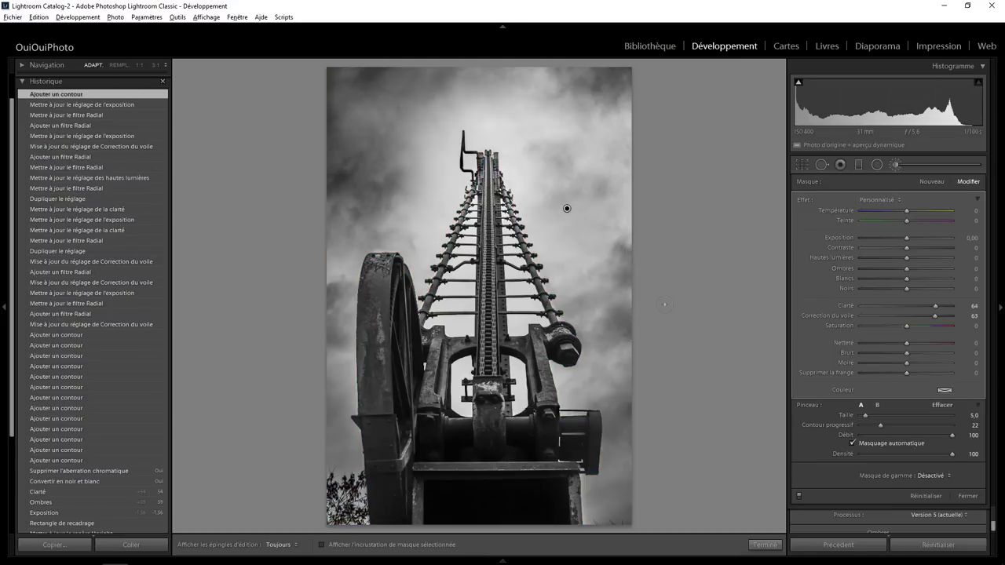
key(h)
click(631, 227)
key(h)
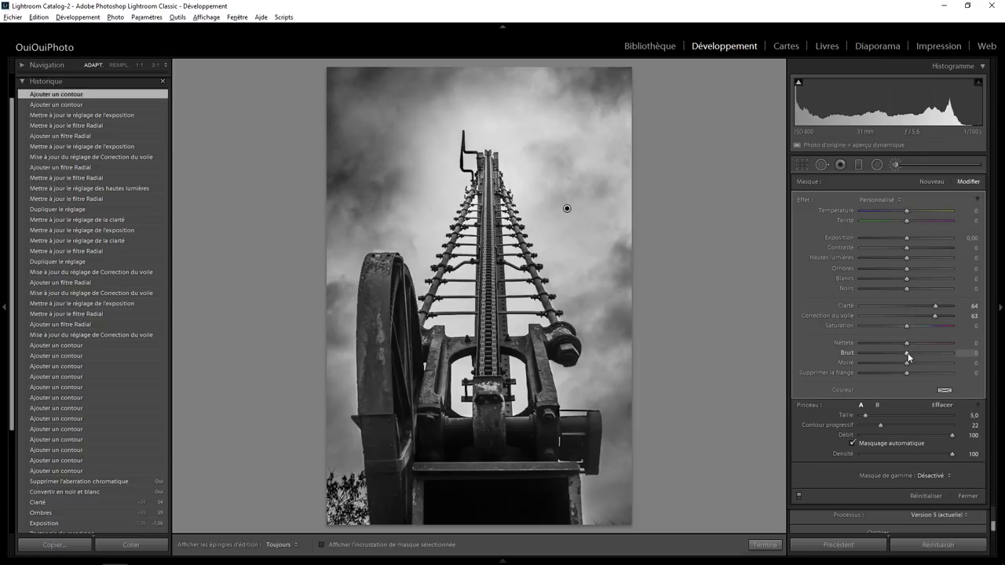
drag(925, 353, 931, 353)
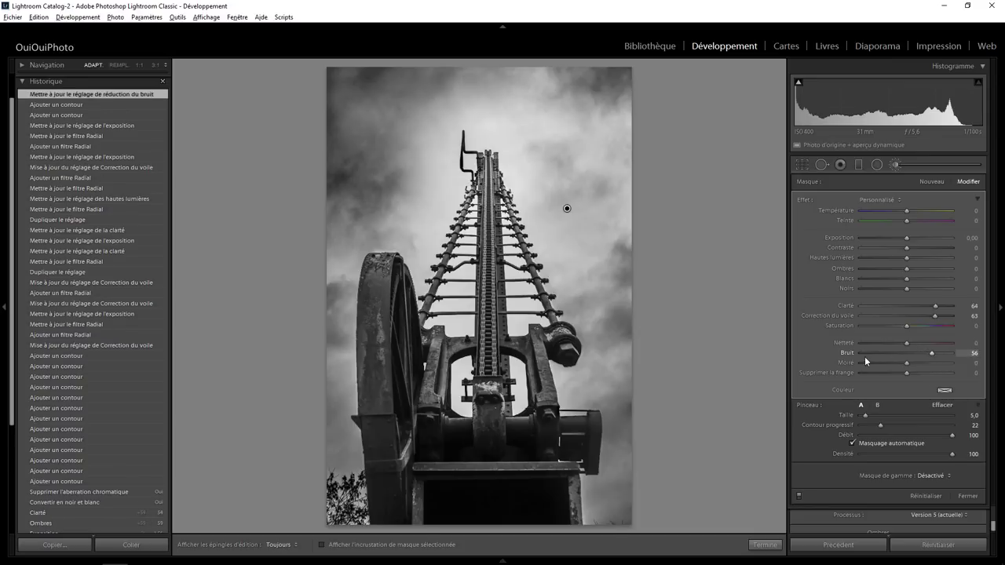
click(767, 544)
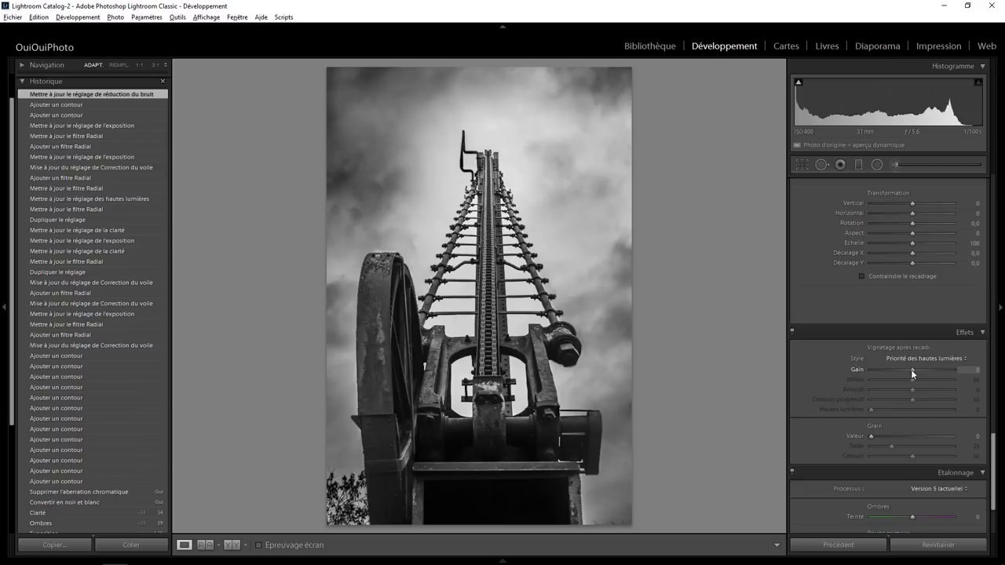
Add a post-crop vignette (gain −11, midpoint 34) and dock the Develop panel beside the photo
drag(912, 369, 899, 380)
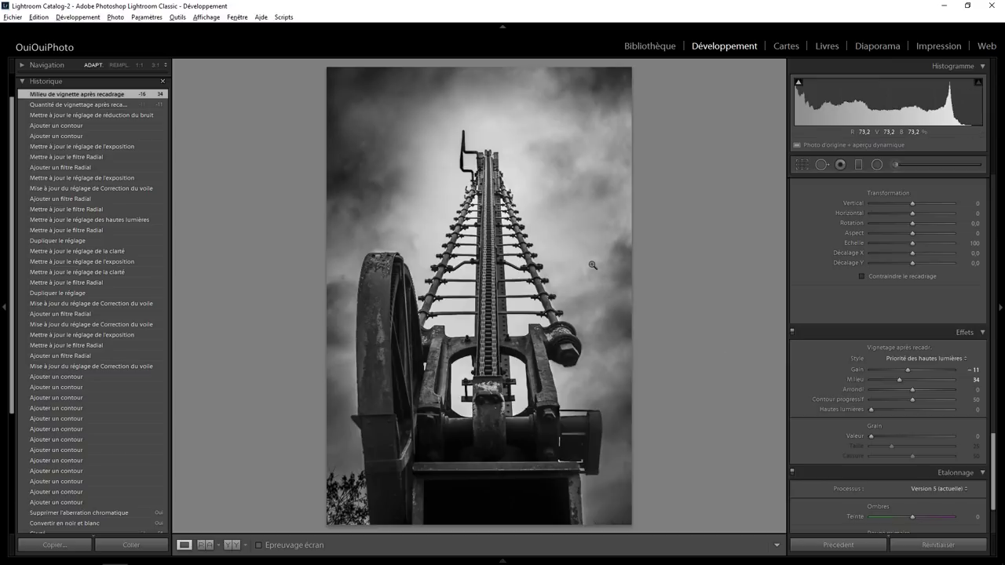
click(999, 454)
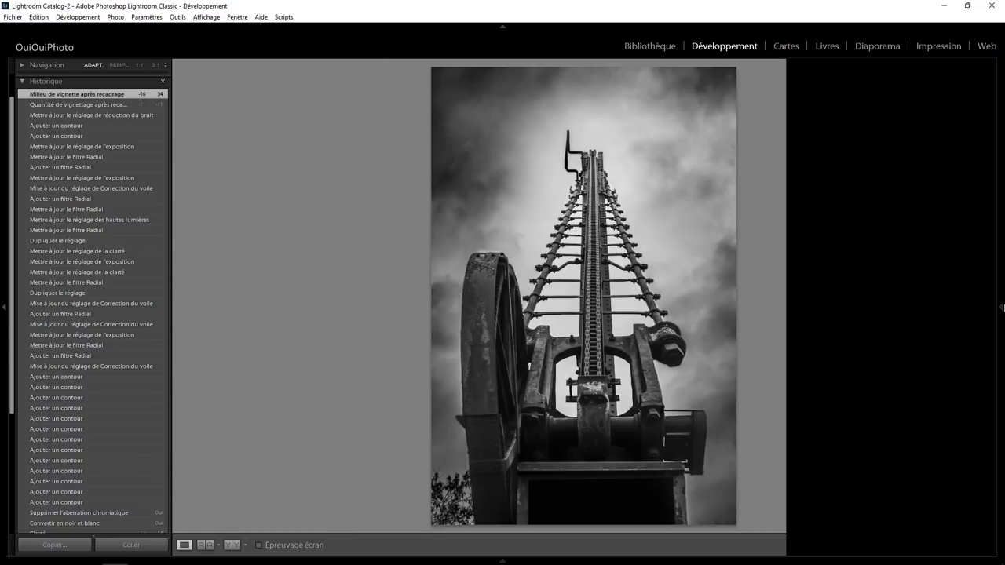
click(998, 401)
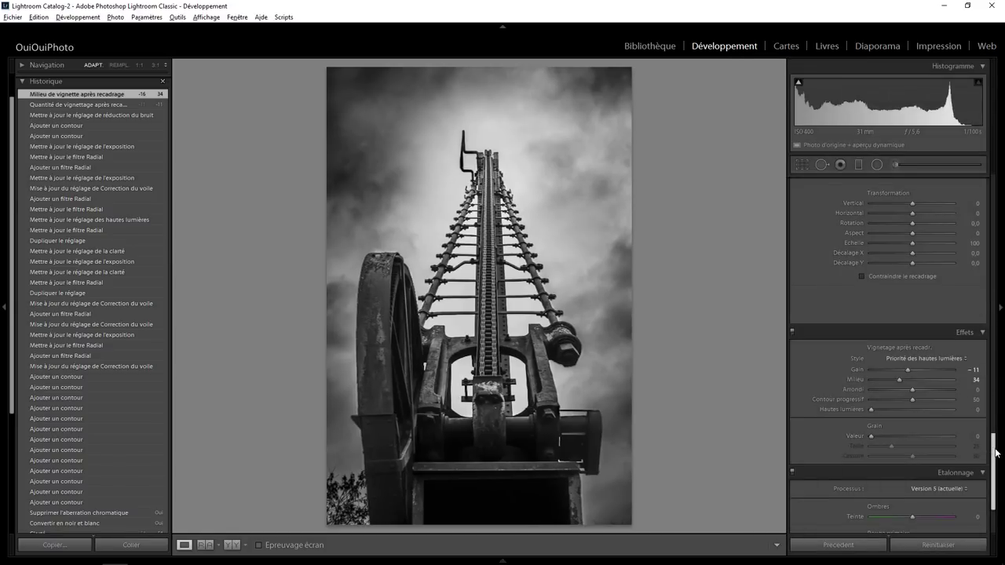
mouse_move(992, 452)
mouse_down()
mouse_move(988, 247)
mouse_move(987, 285)
mouse_up()
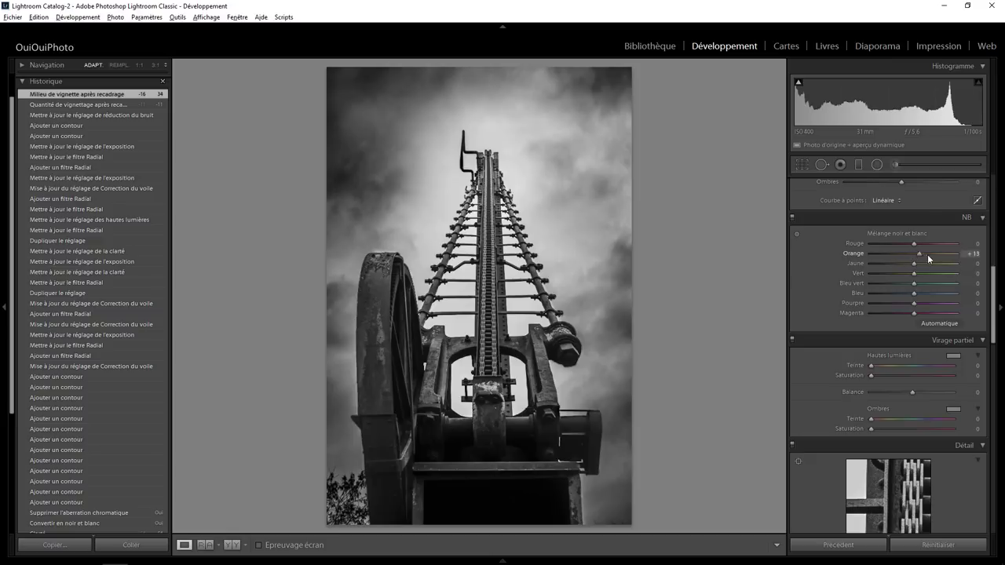
Set the black-and-white mix to orange +61, yellow +29 and red −34
mouse_move(928, 255)
mouse_down()
mouse_move(941, 257)
mouse_move(917, 260)
mouse_move(941, 260)
mouse_move(895, 243)
mouse_move(925, 264)
mouse_up()
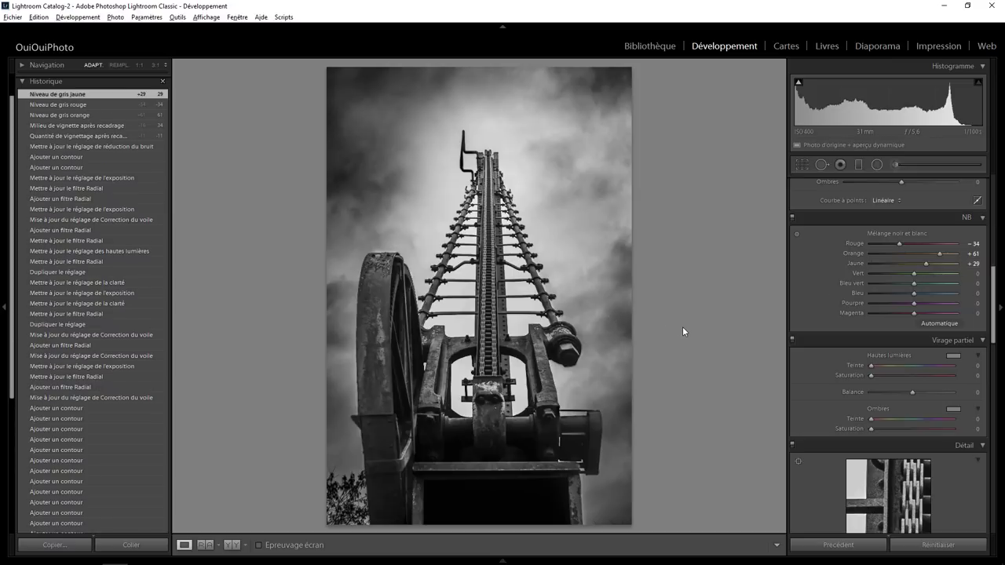
Send the black-and-white crane photo to Adobe Photoshop CC 2019 via Edit In
right_click(537, 285)
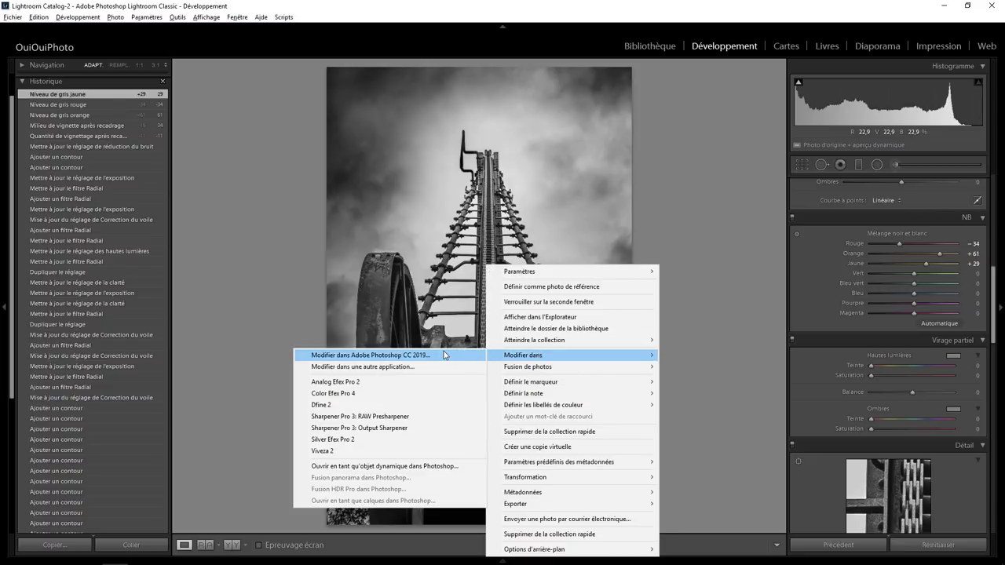
click(449, 355)
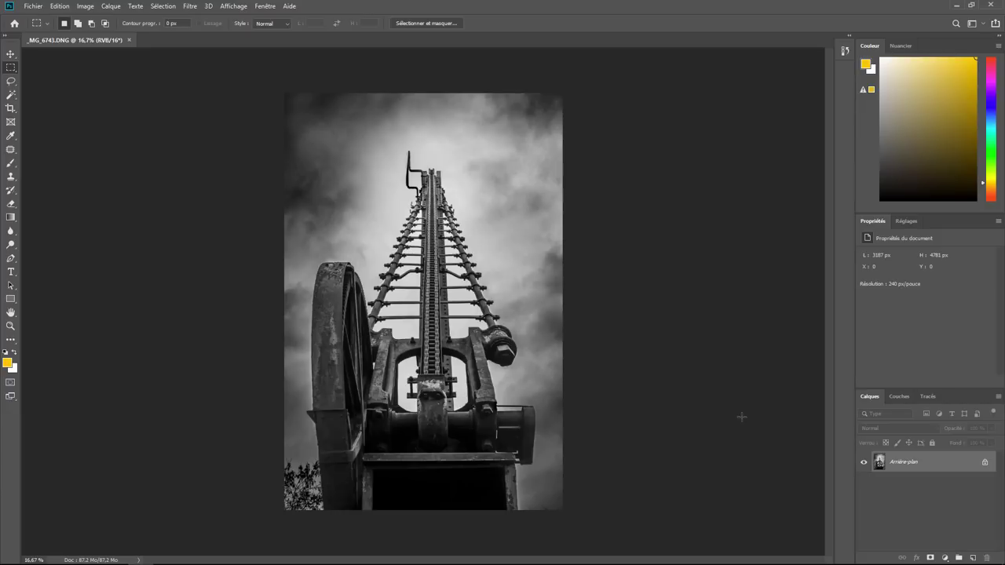
Paste the sunburst, blend it in Superposition mode at the crane top, and add a layer mask
key(ctrl+v)
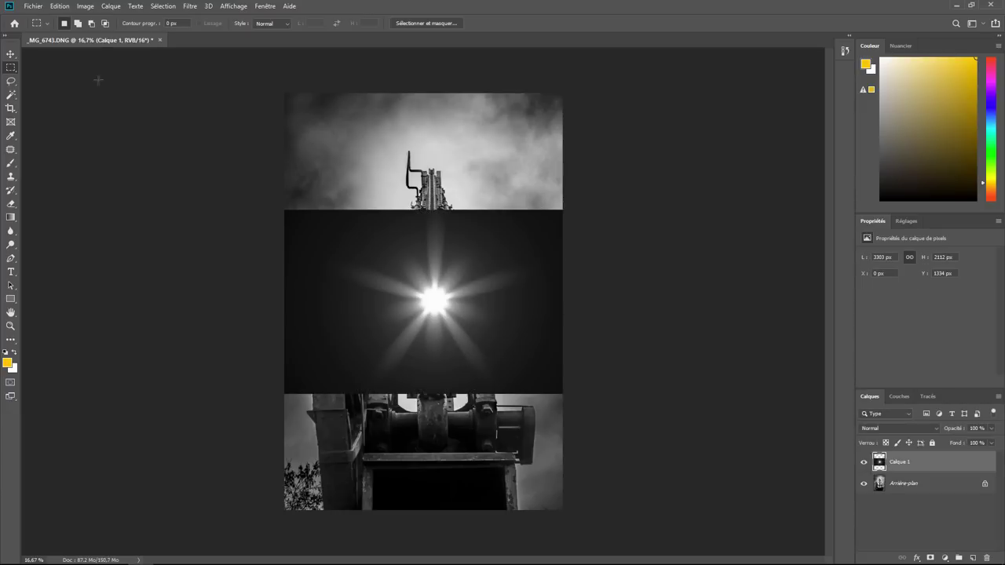
click(11, 53)
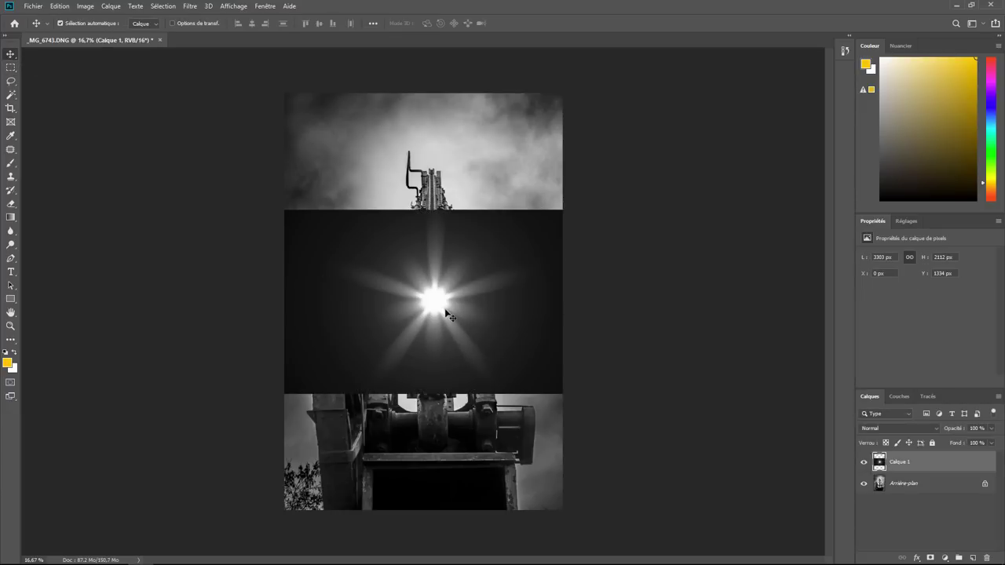
click(890, 427)
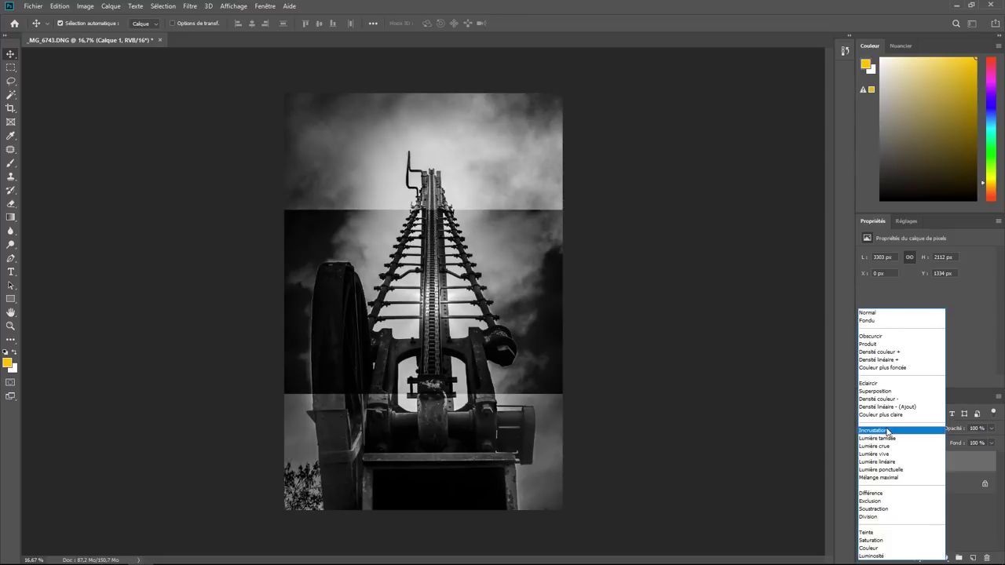
click(873, 391)
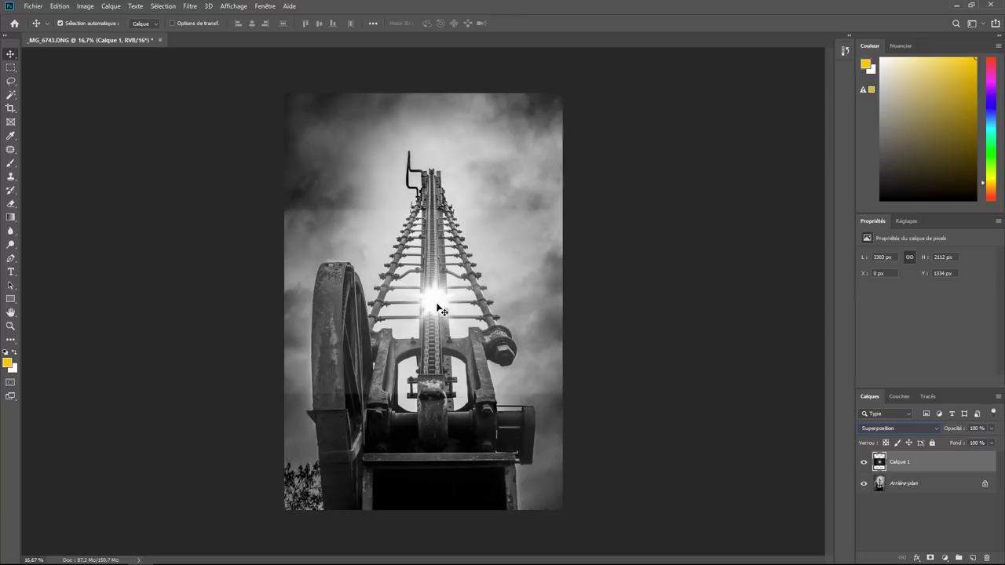
drag(437, 308, 433, 160)
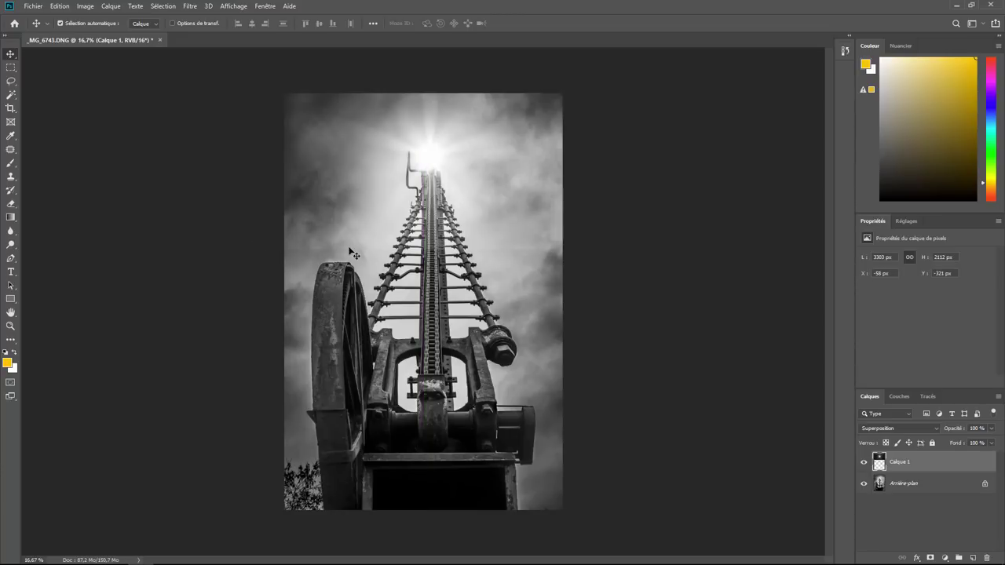
click(930, 558)
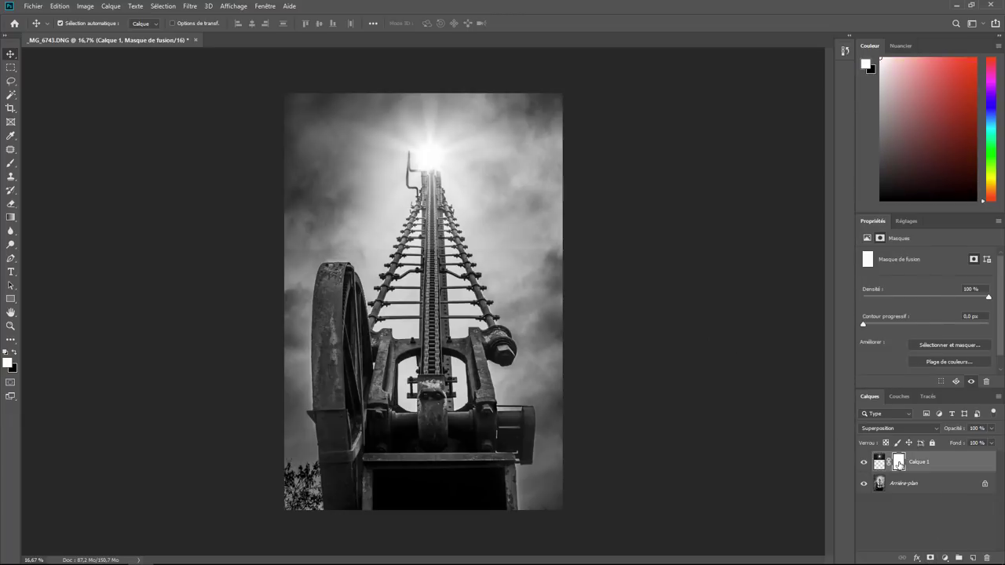
Switch to the Gradient tool for painting the sunburst layer mask
click(10, 218)
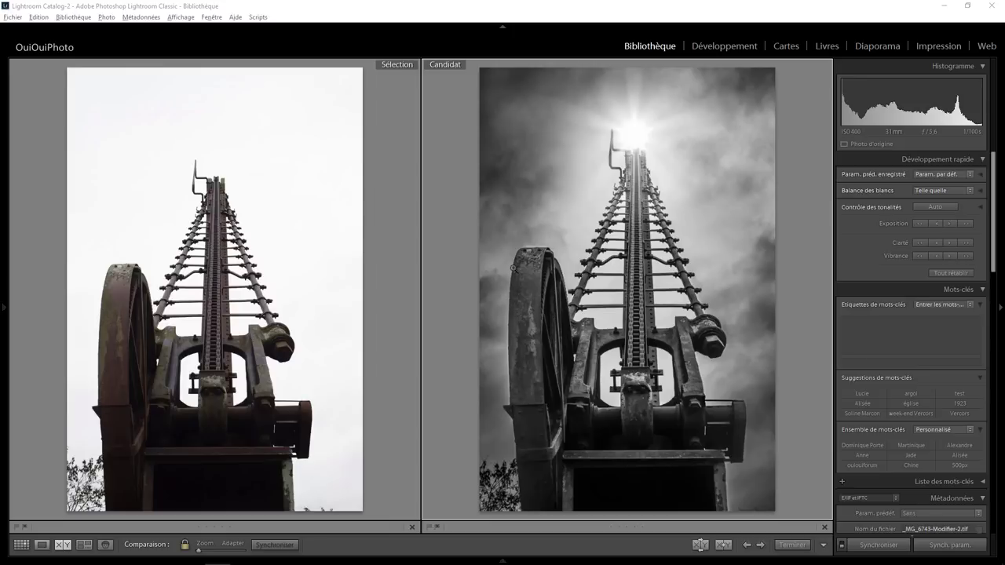
Switch to the Développement (Develop) module
click(721, 49)
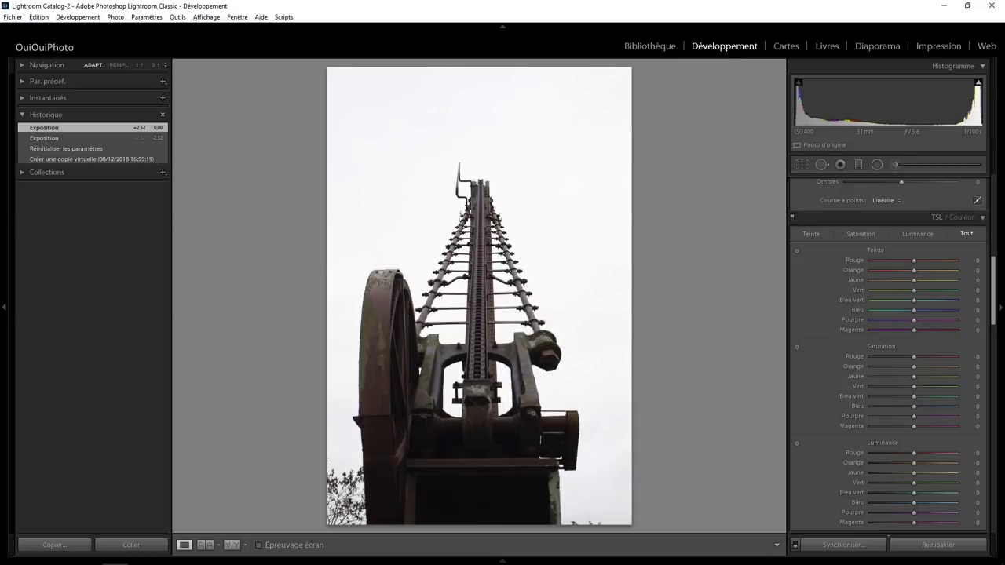
mouse_move(504, 559)
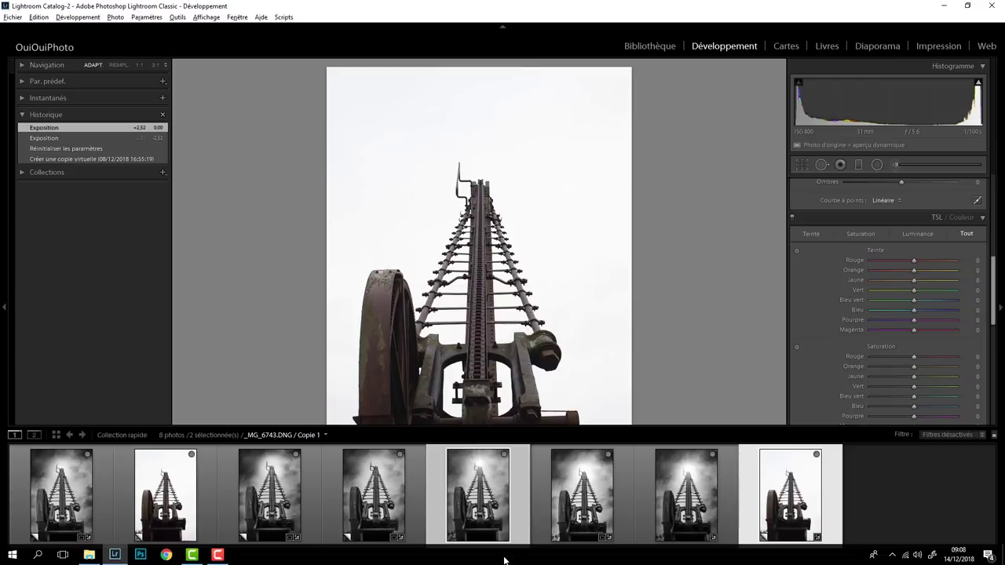
On the sunburst version, add a lower-right radial filter: clarity −100, contrast −42, exposure −0.30
click(491, 510)
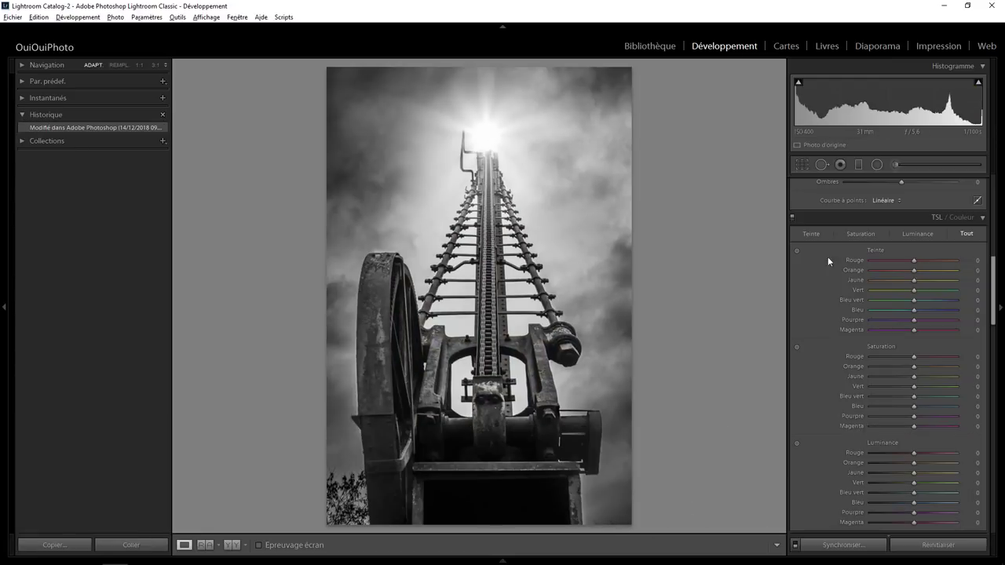
click(877, 164)
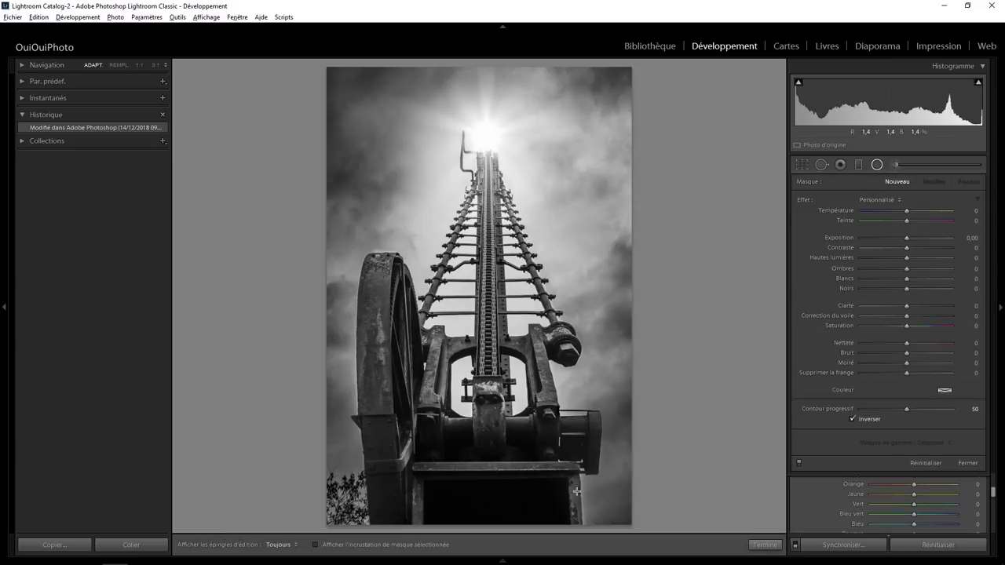
drag(579, 491, 591, 528)
drag(579, 493, 582, 503)
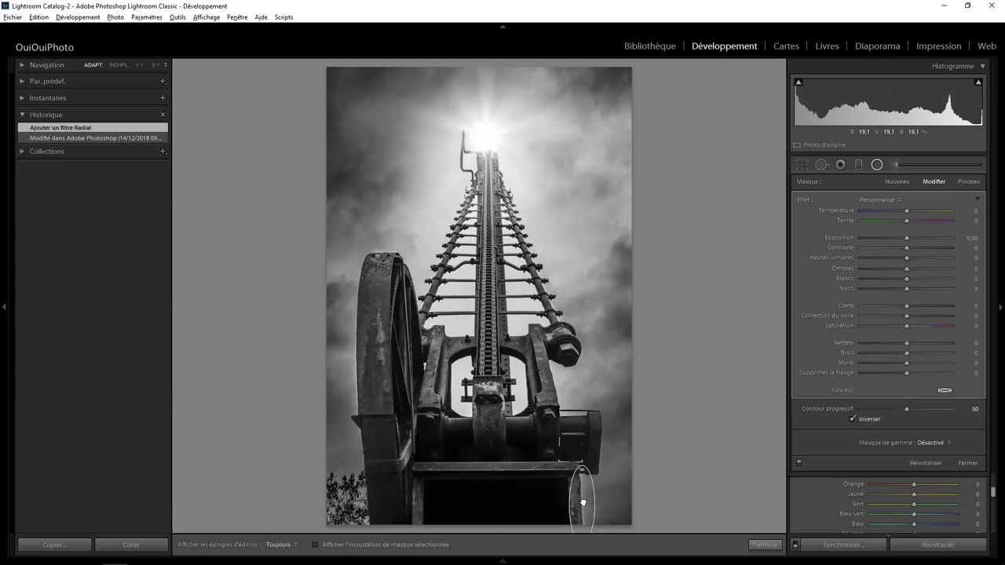
drag(907, 306, 829, 311)
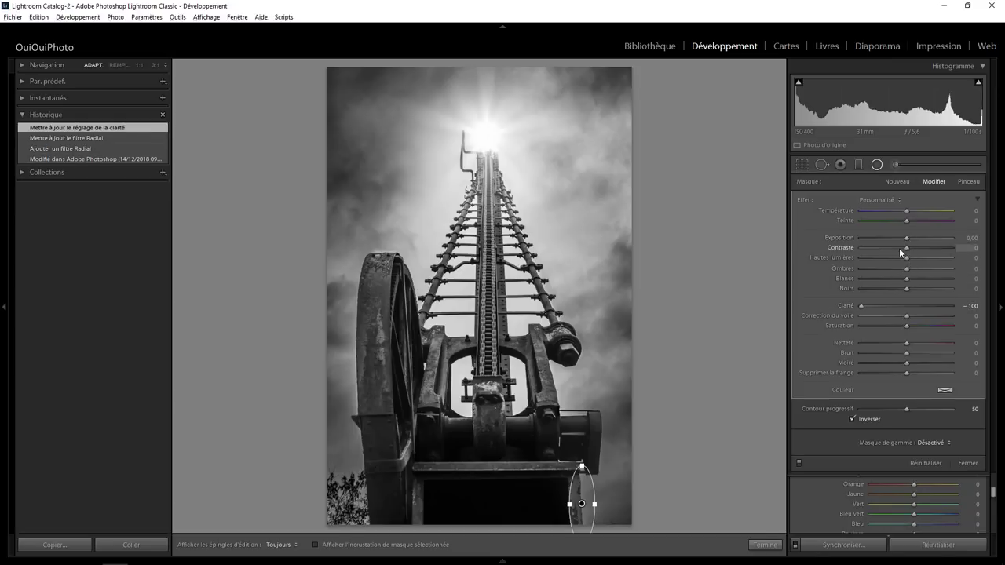
drag(892, 248, 884, 248)
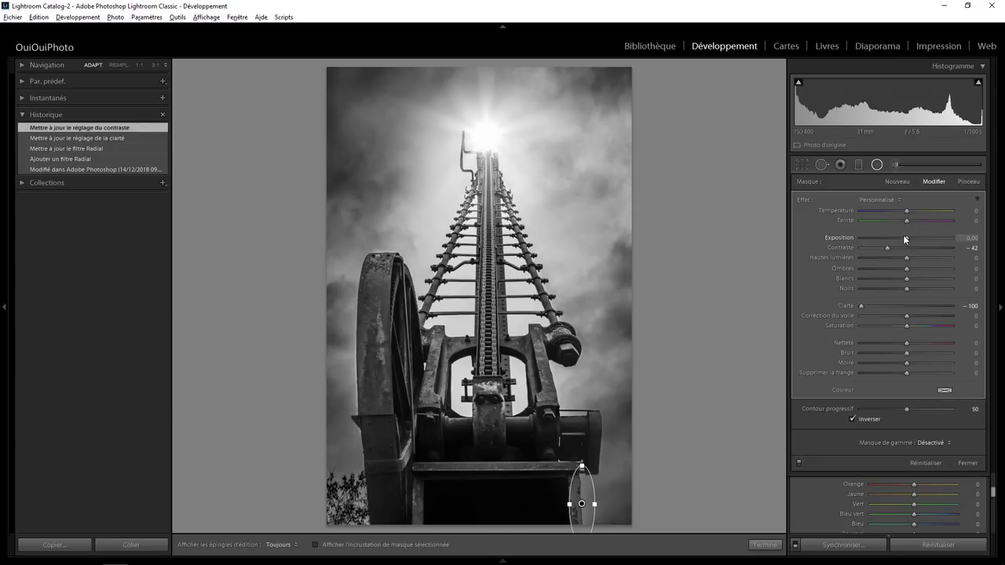
drag(903, 235, 900, 234)
click(799, 463)
click(799, 464)
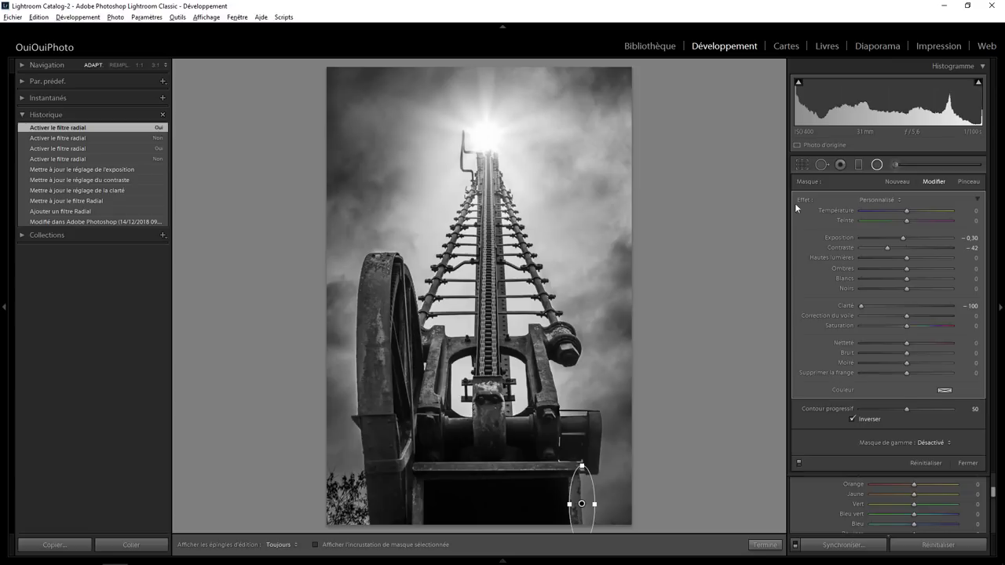
click(873, 168)
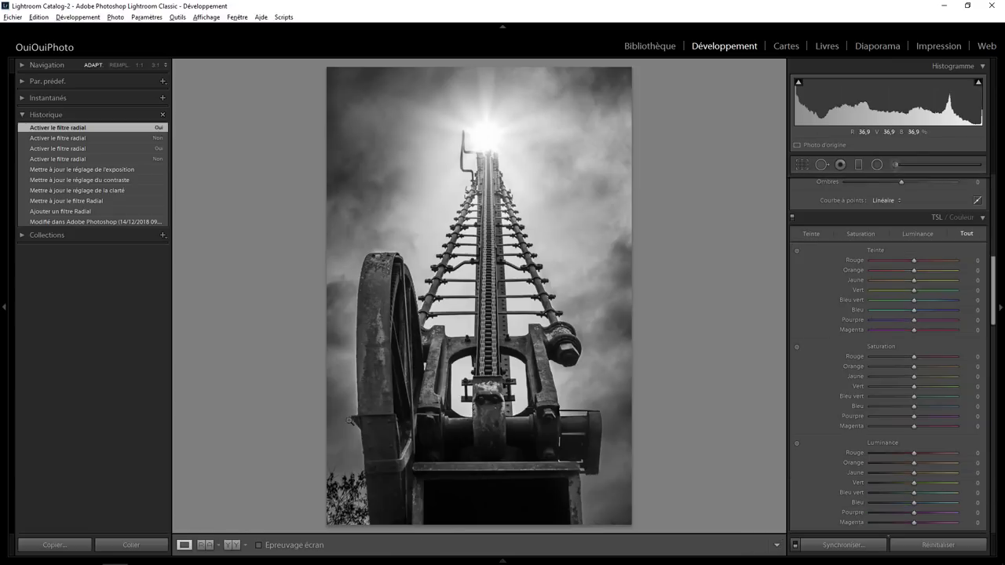
Add an inverted radial filter along the left edge beside the wheel with Clarity -100
click(876, 164)
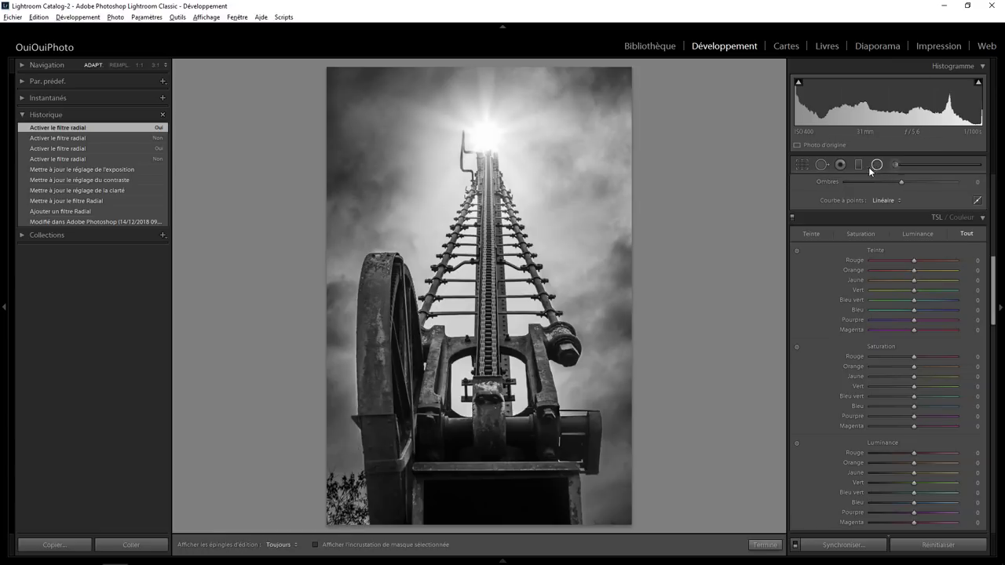
drag(349, 368, 376, 475)
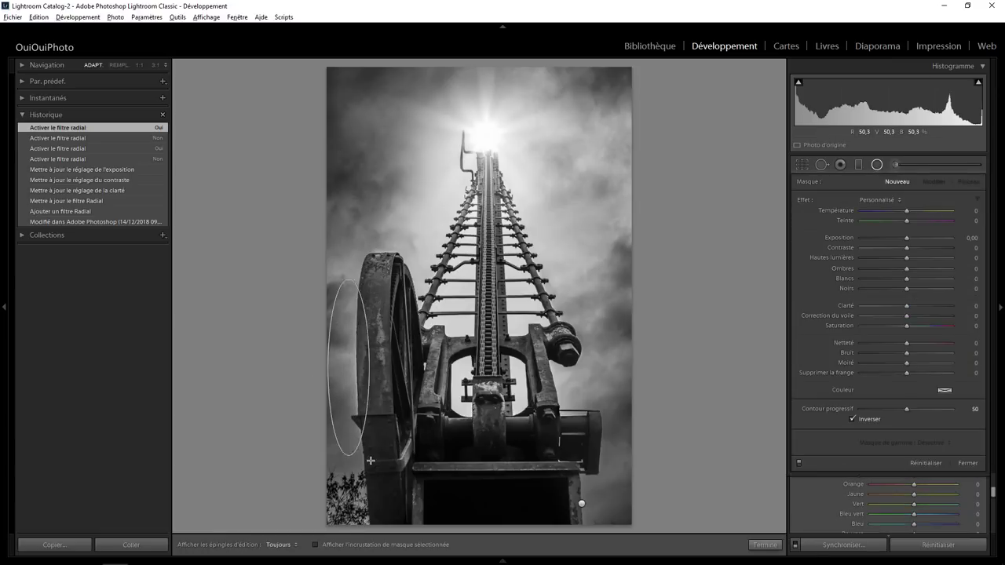
drag(348, 367, 345, 377)
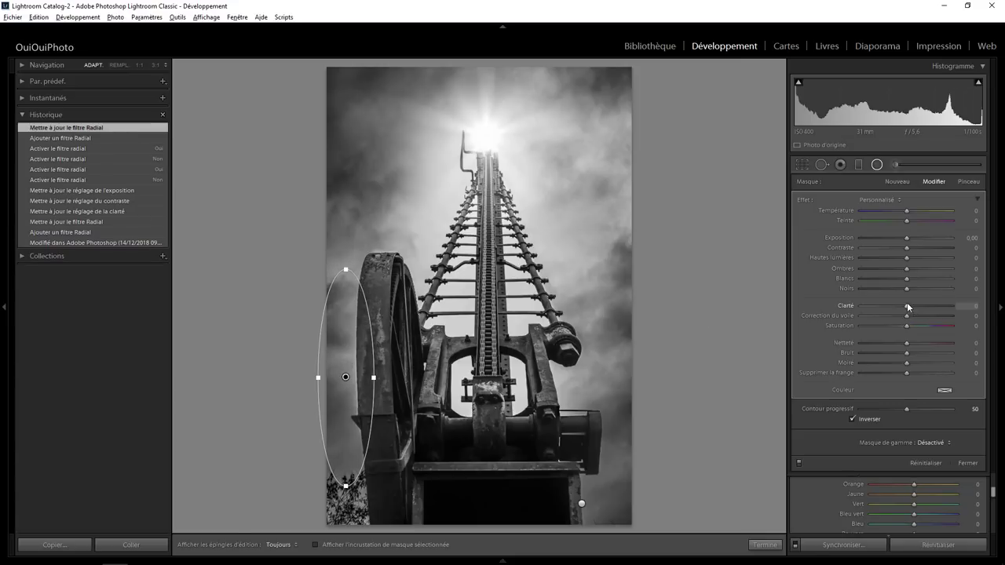
drag(901, 303, 855, 303)
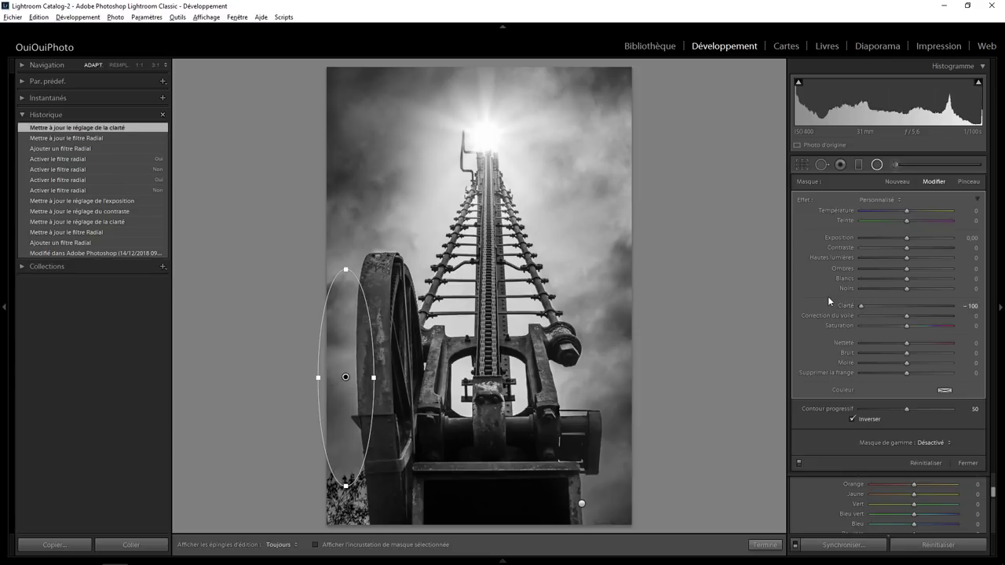
click(763, 544)
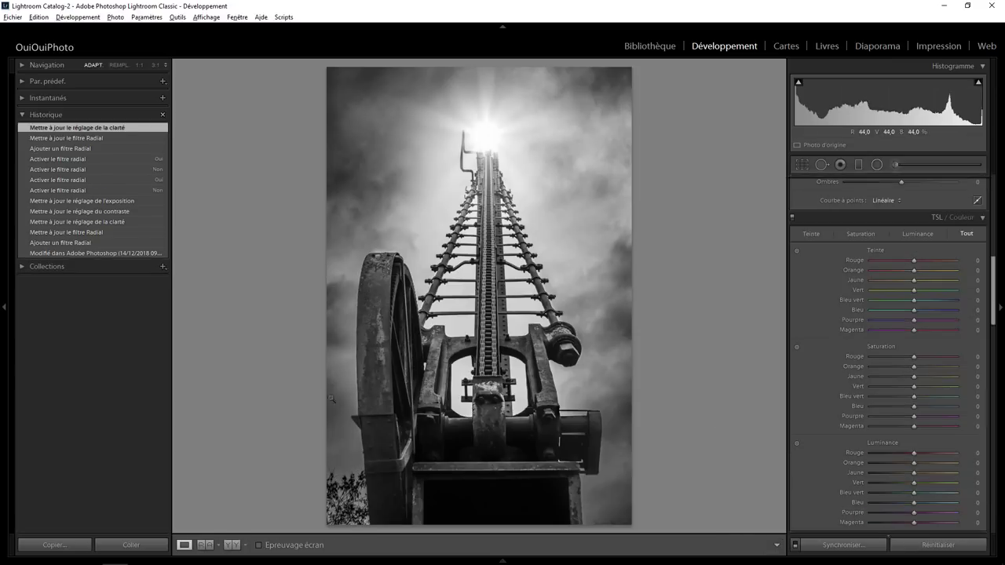